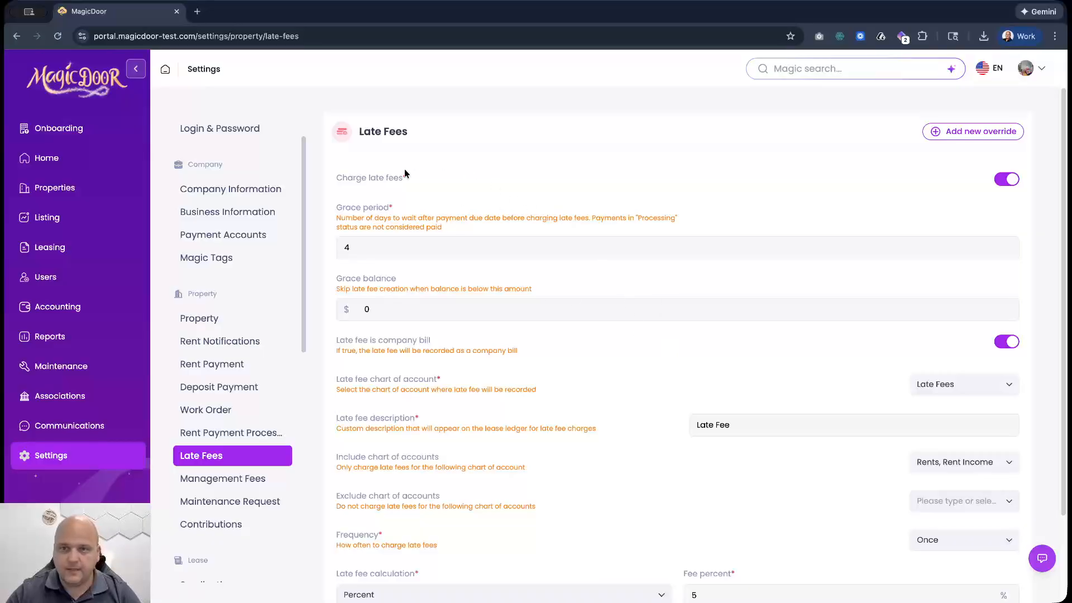
- Try a grace balance of $100 in the late fee settings and restore it to $0
left_click_drag(335, 179, 412, 179)
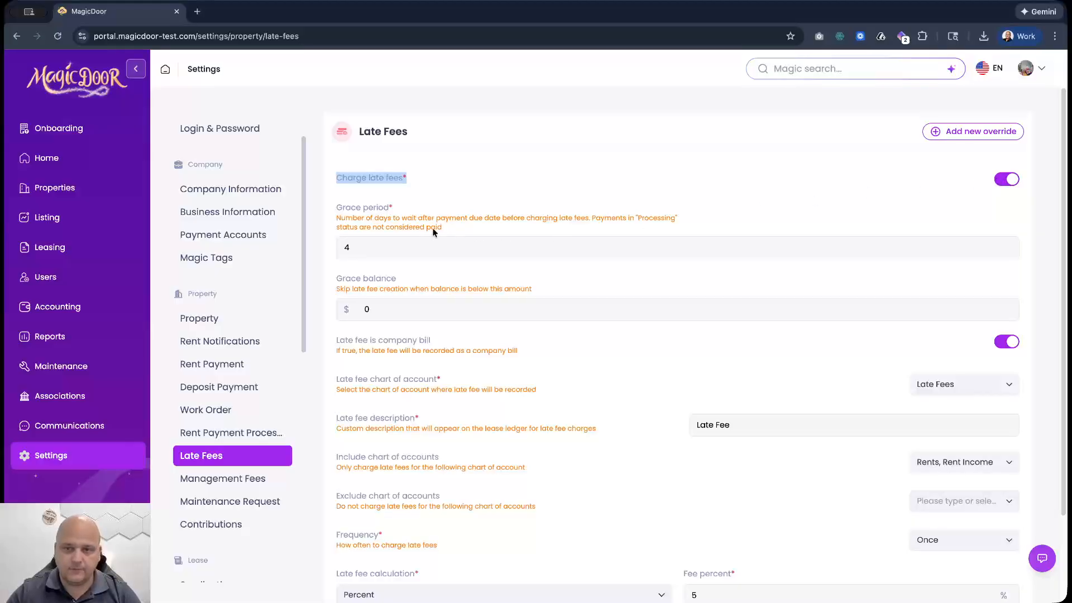
left_click_drag(351, 208, 389, 213)
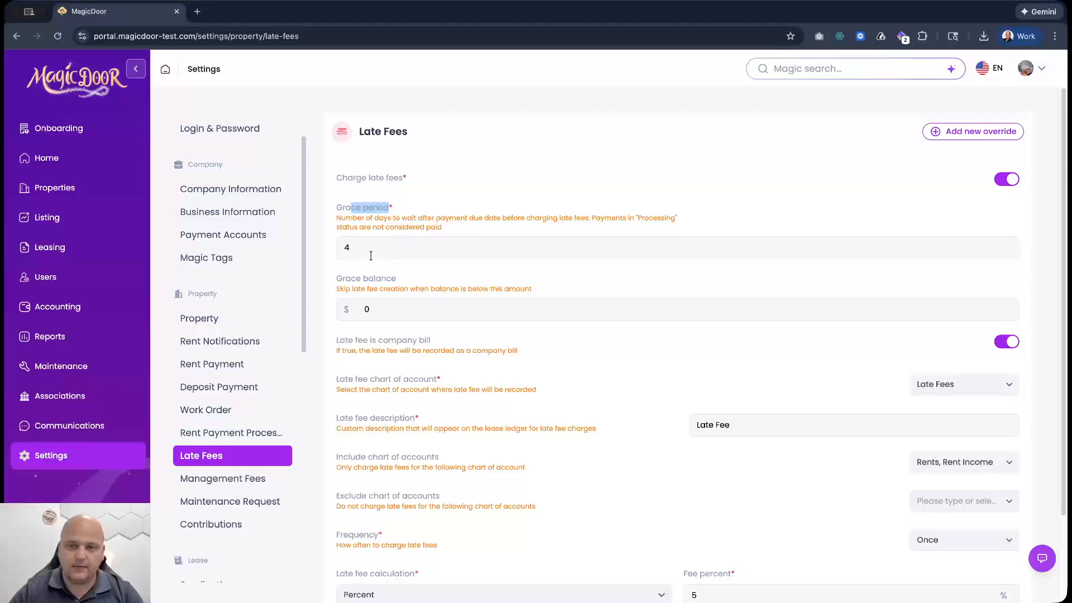
left_click(379, 307)
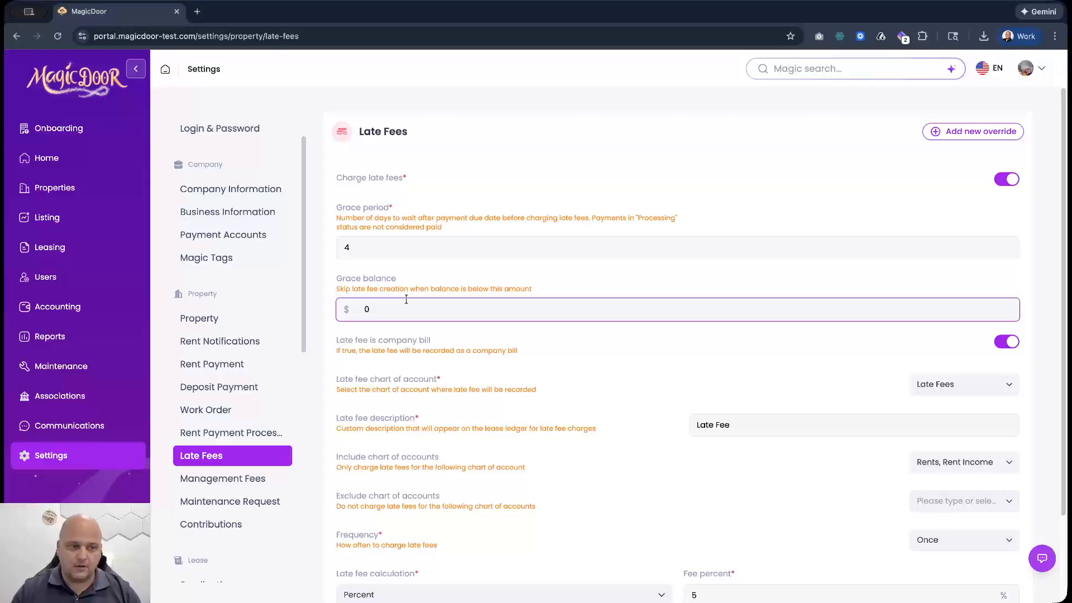
key("BackSpace")
type("100")
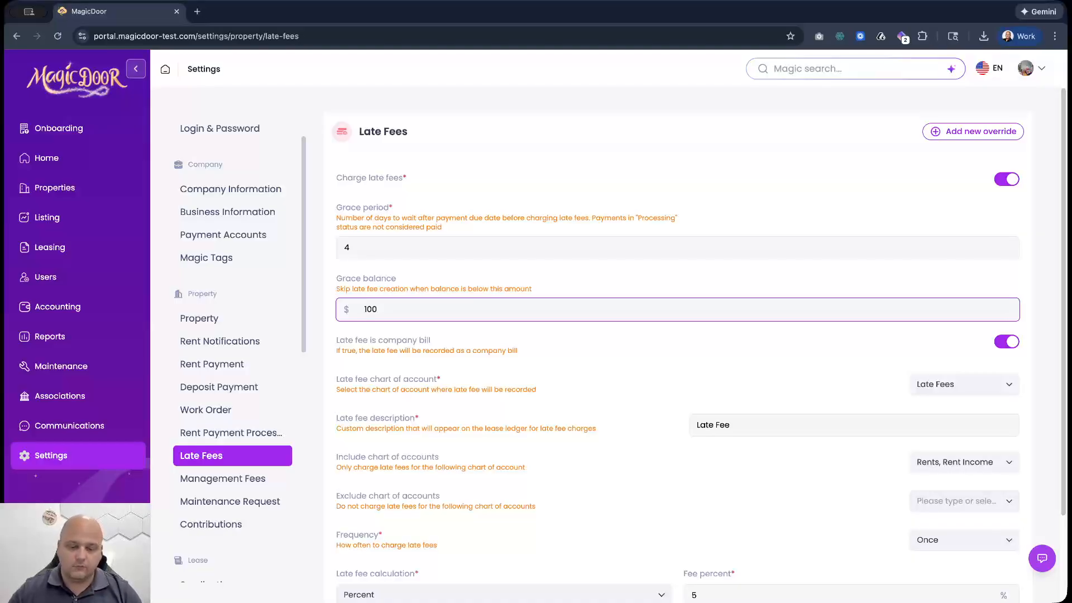
key("BackSpace")
key("BackSpace")
type("0")
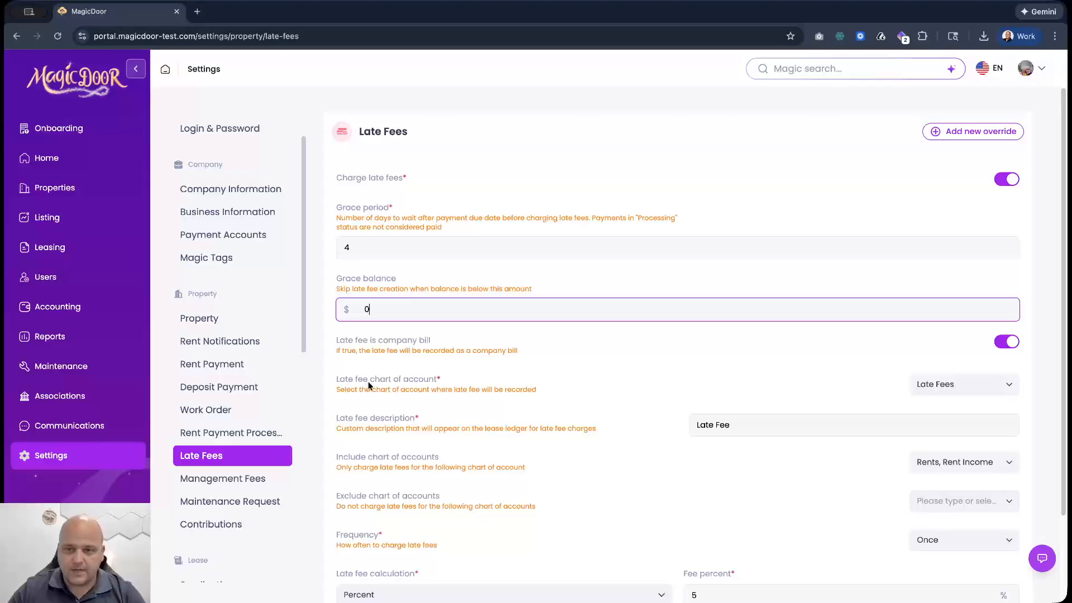
- Examine the late fee account and description settings, the include and exclude account settings, and the accounts selectable for inclusion
left_click_drag(364, 379, 437, 381)
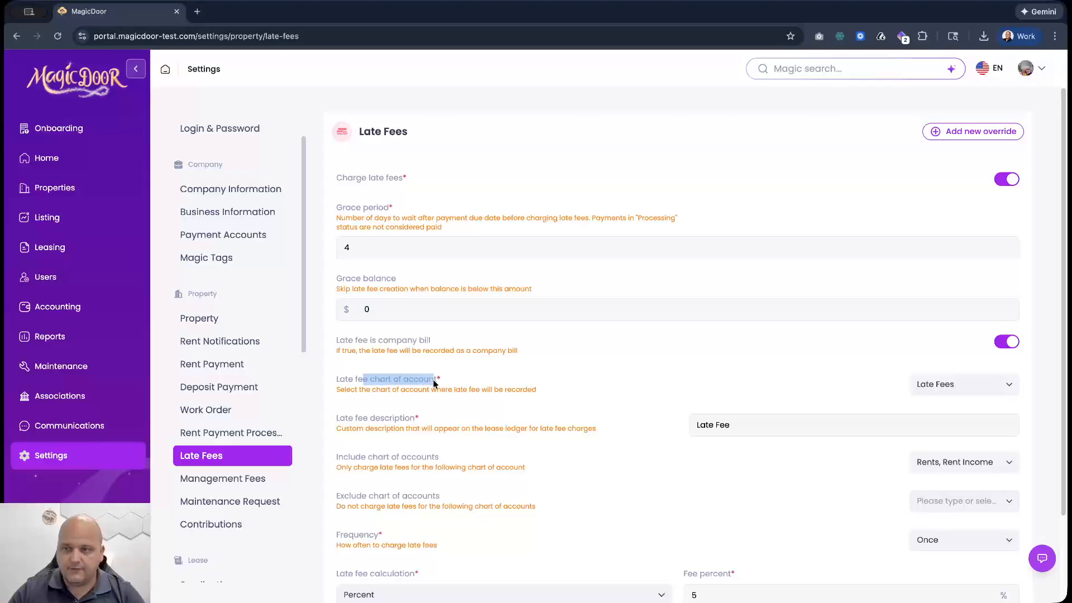
left_click_drag(362, 417, 406, 425)
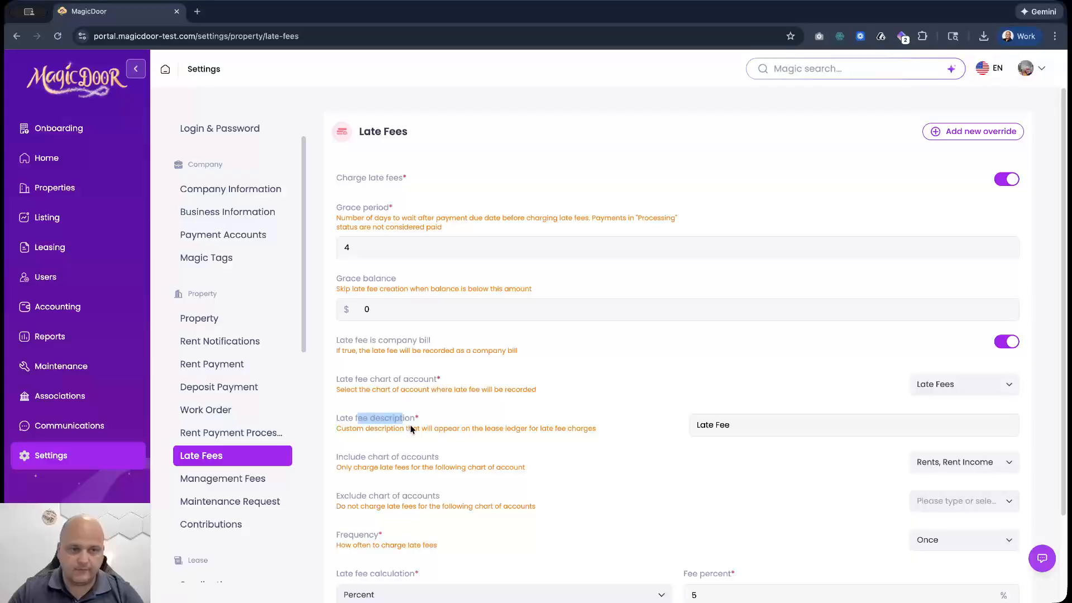
scroll(391, 422, "down", 1)
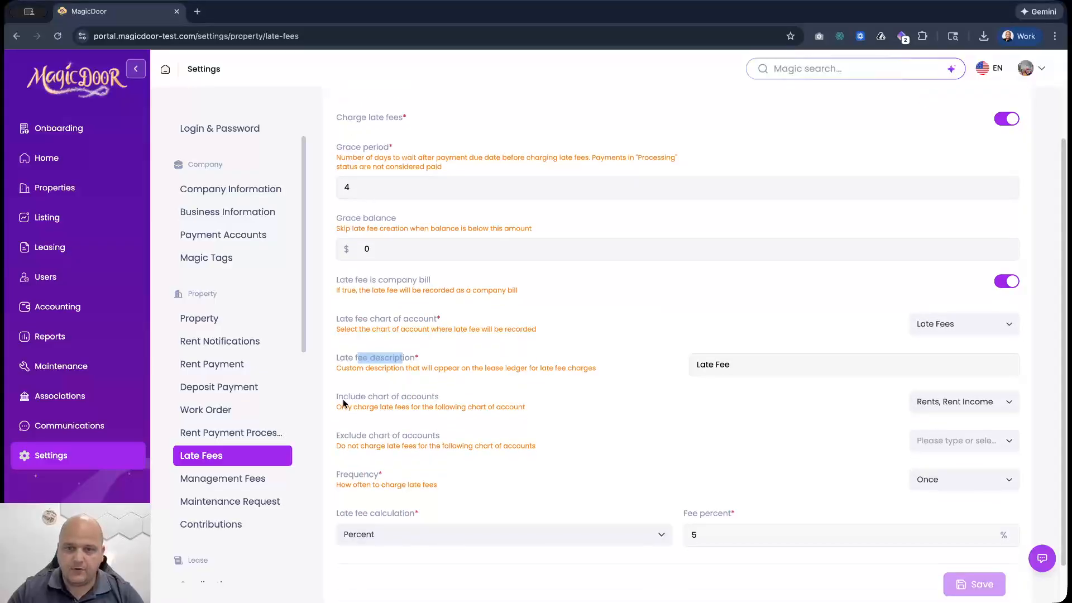
left_click_drag(342, 402, 383, 397)
left_click_drag(344, 436, 376, 434)
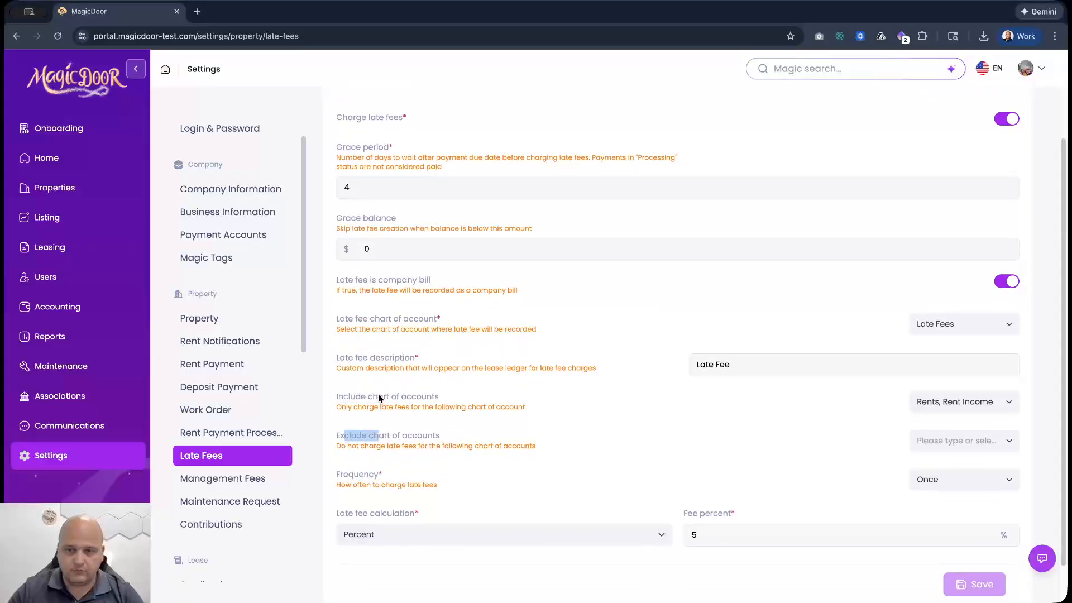
left_click_drag(379, 398, 425, 397)
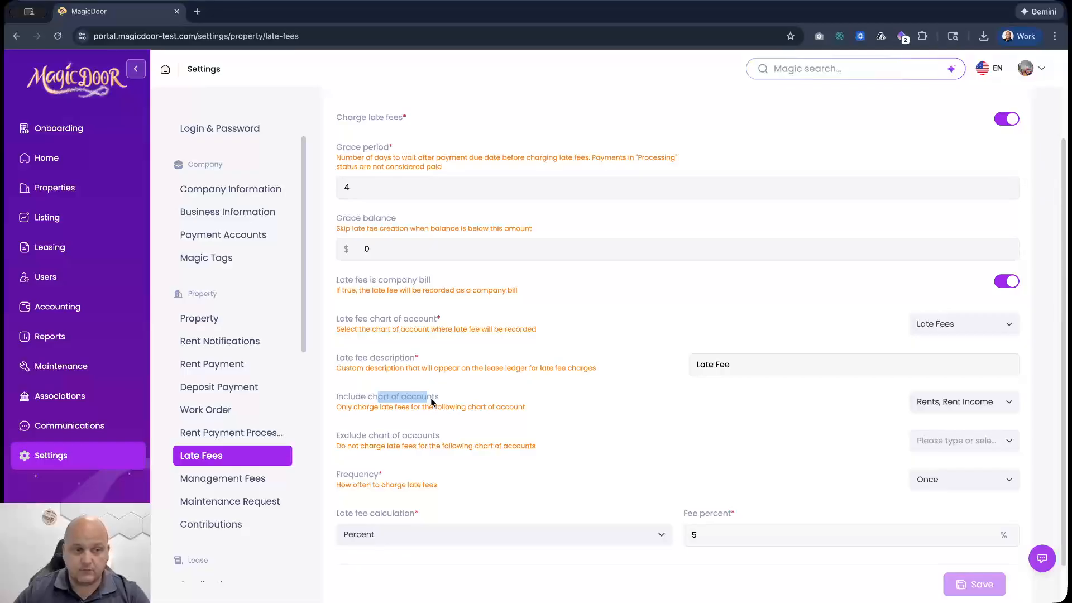
left_click(1004, 406)
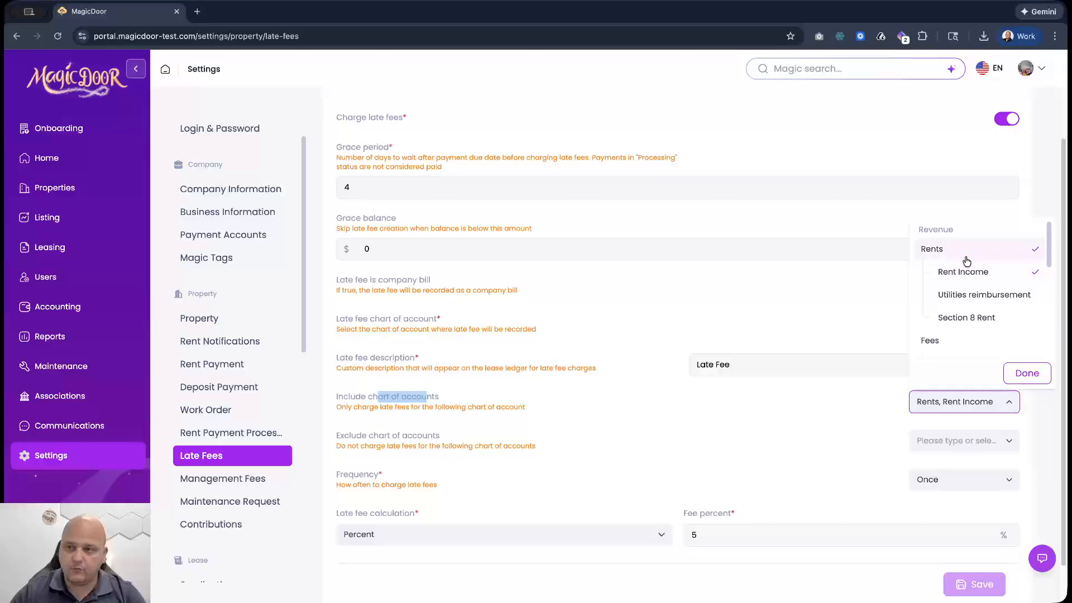
left_click(793, 452)
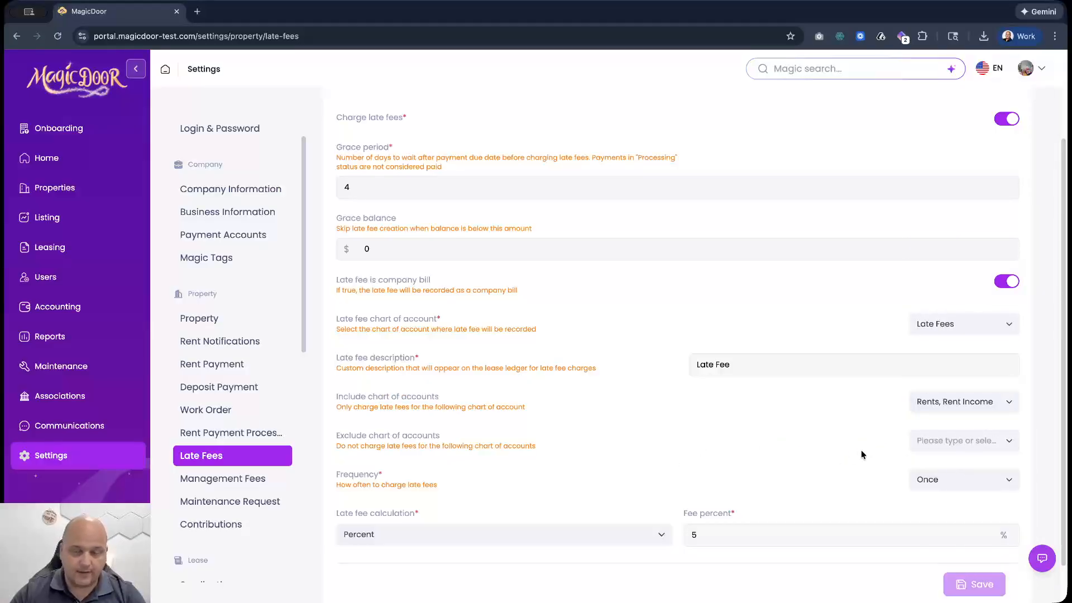
- Examine the frequency options for charging late fees without changing the selection
scroll(725, 492, "down", 1)
left_click_drag(340, 473, 373, 475)
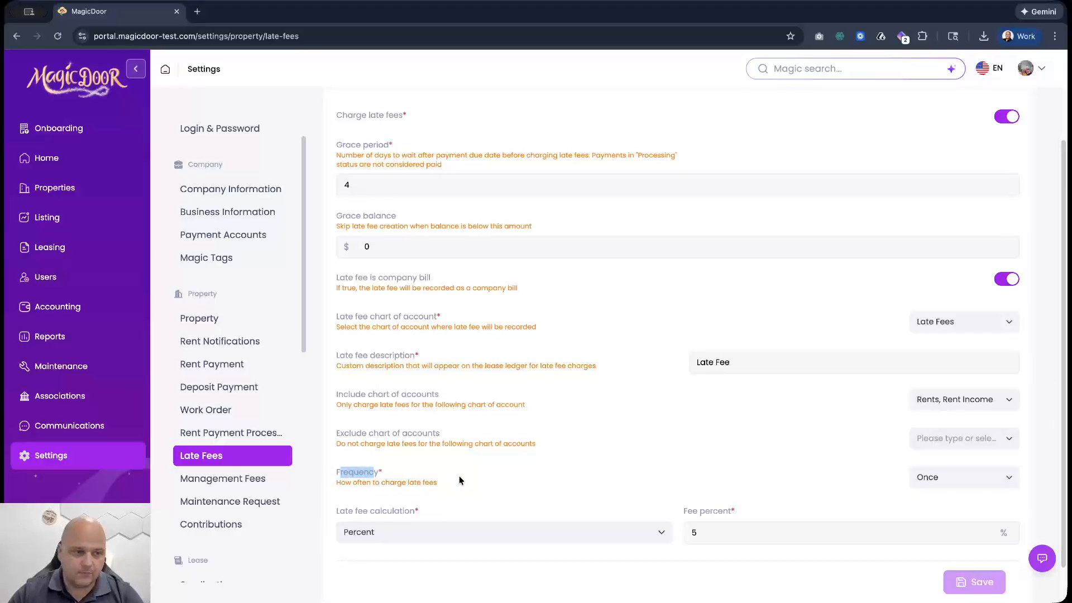
left_click(974, 480)
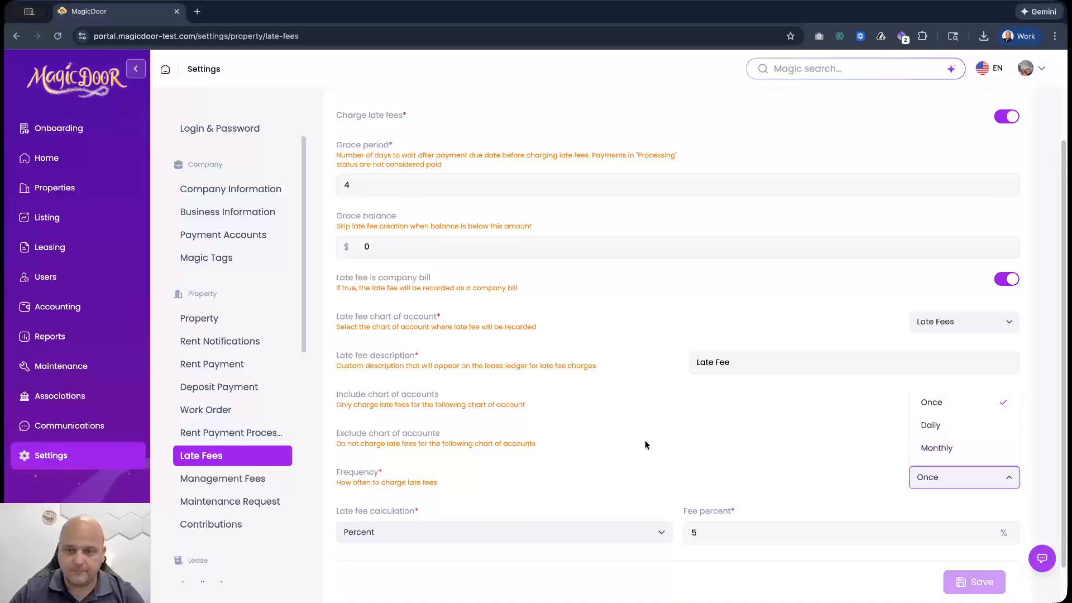
left_click(598, 454)
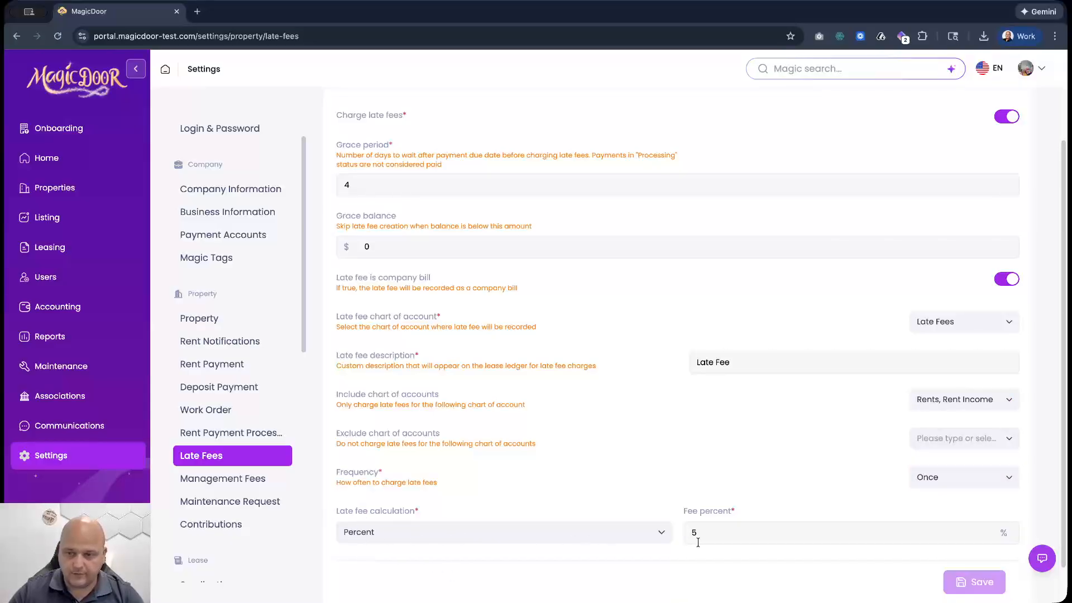
- Try the Fixed and Percent or minimum late fee calculations and inspect their fee fields
scroll(665, 486, "down", 1)
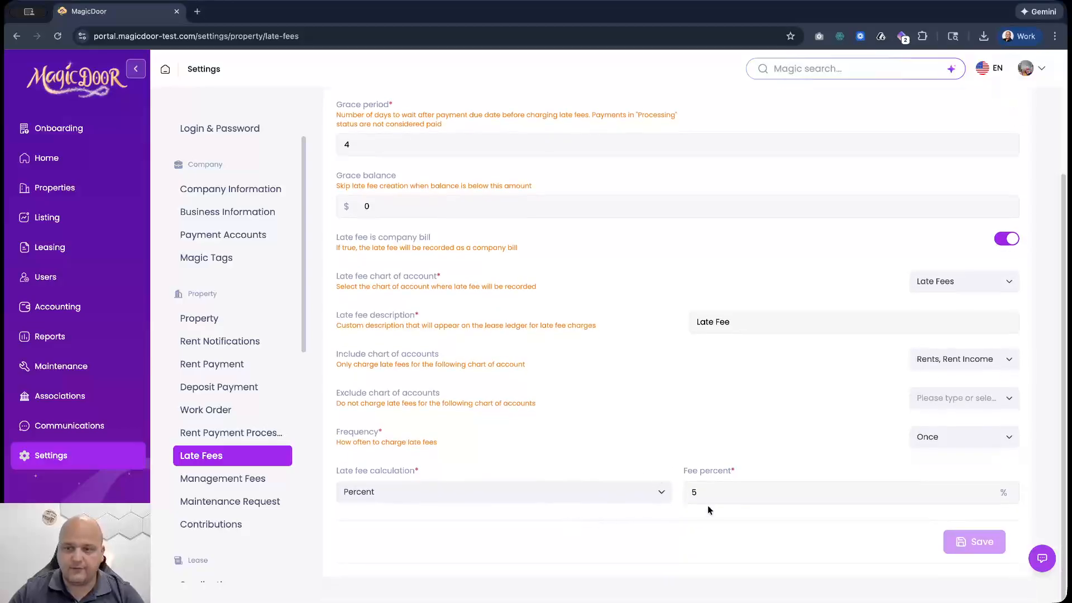
left_click(721, 495)
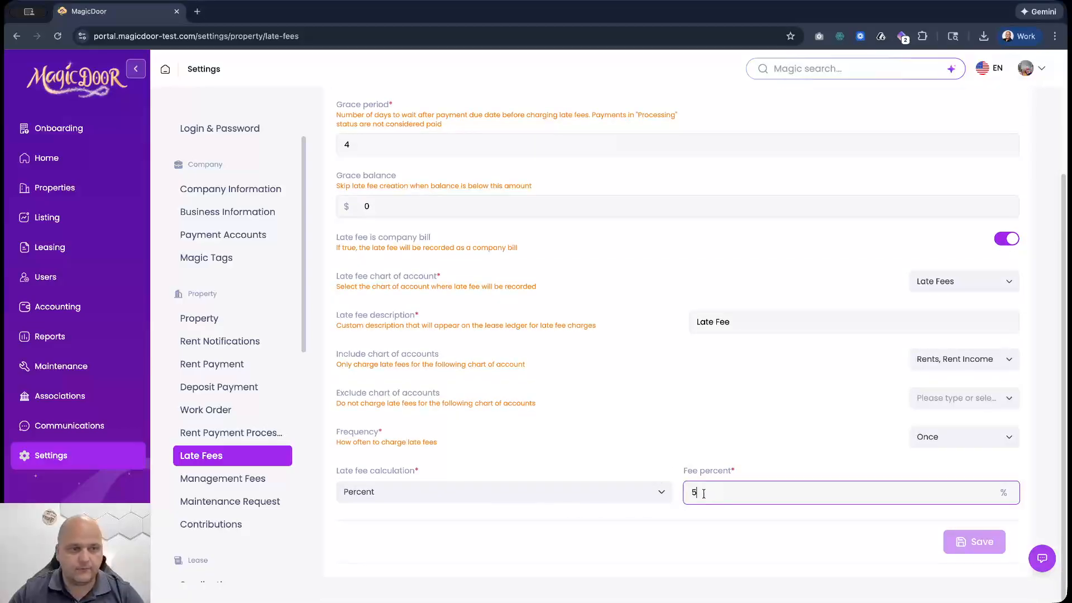
left_click(648, 495)
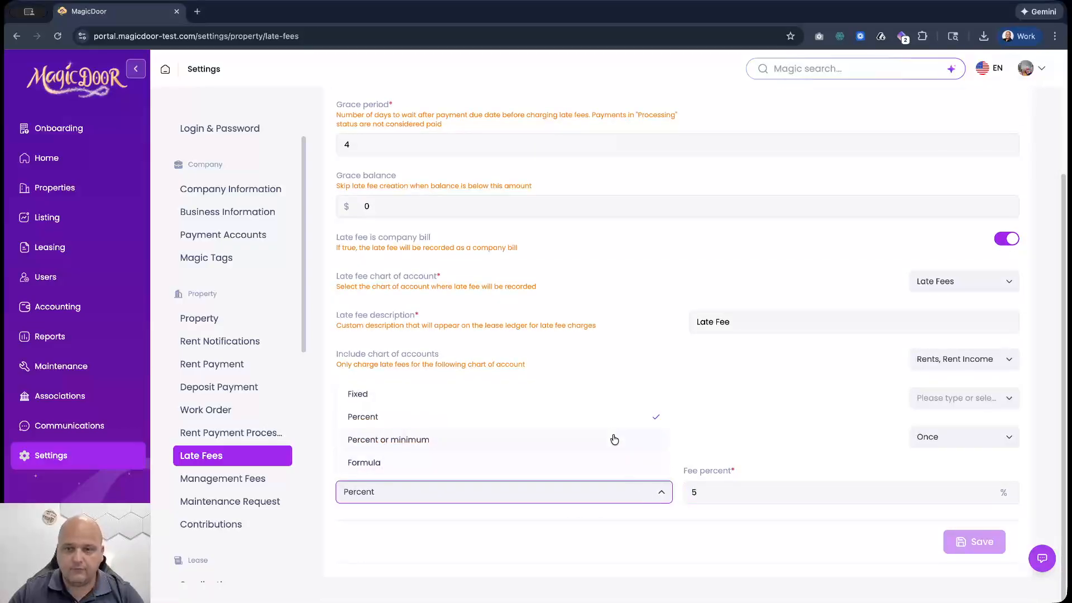
left_click(526, 397)
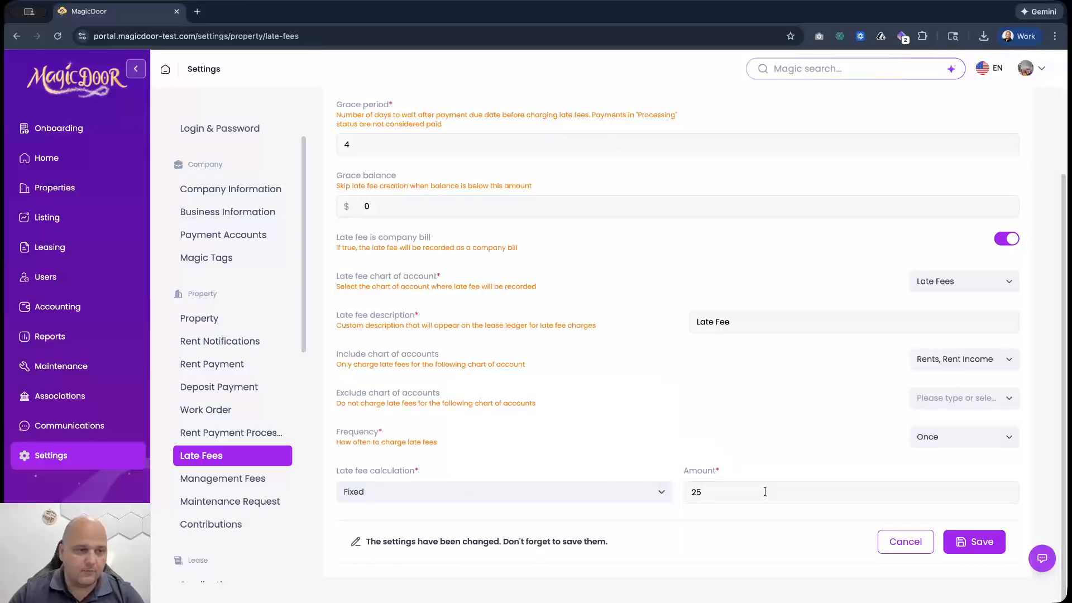
left_click(651, 496)
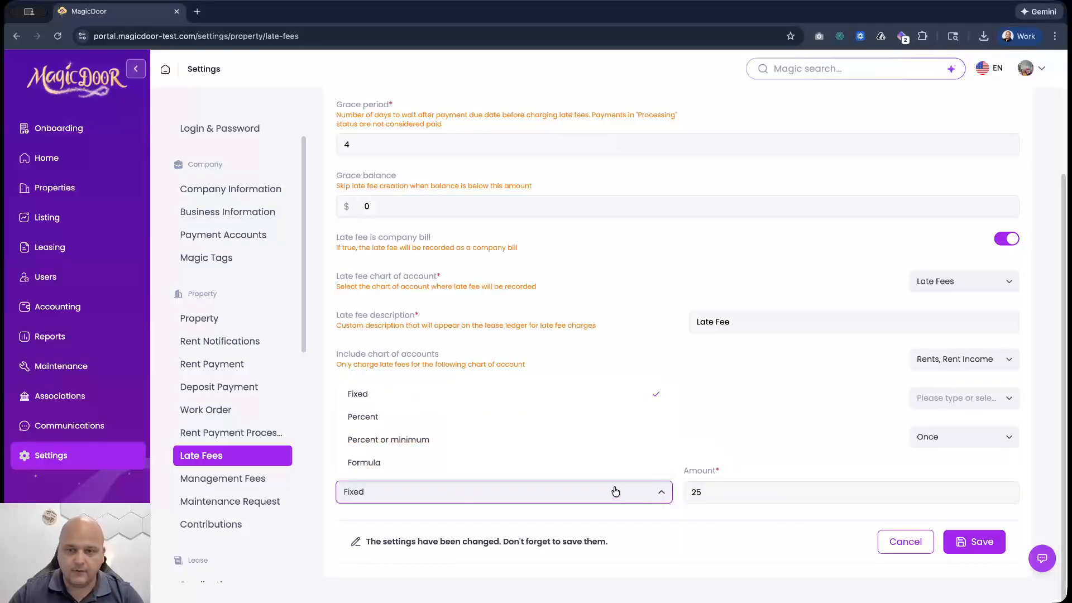
left_click(569, 444)
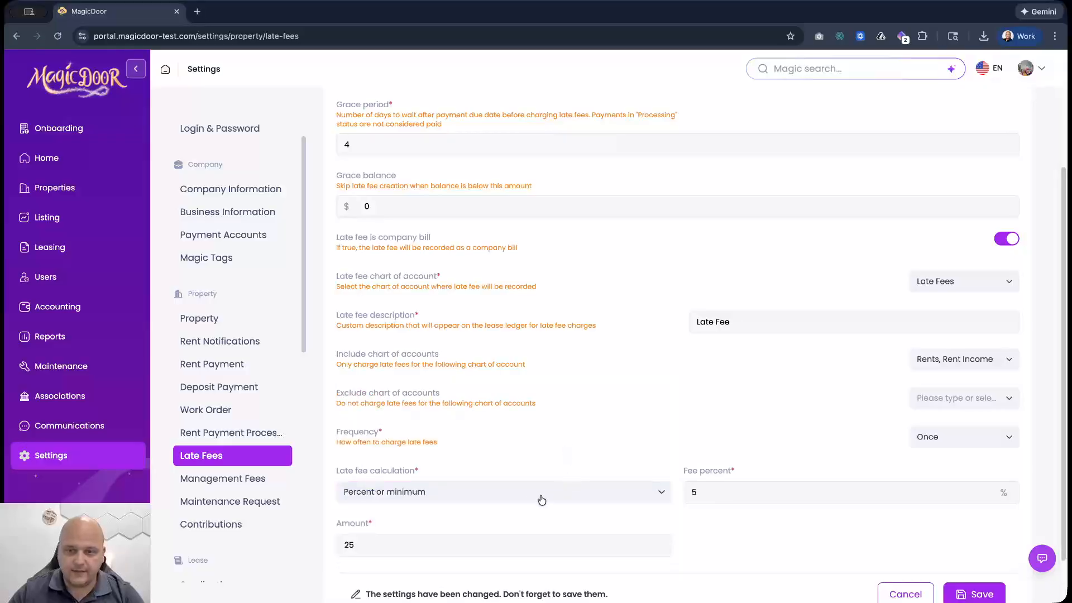
double_click(706, 495)
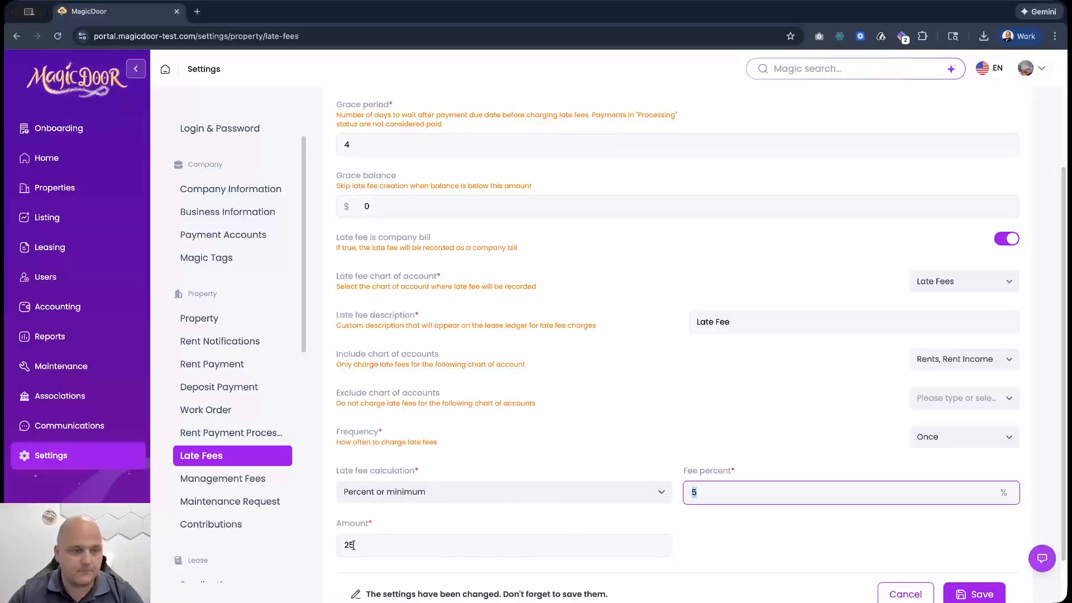
- Set the late fee calculation to Formula and examine the sample formula with its available variables and functions
left_click(573, 492)
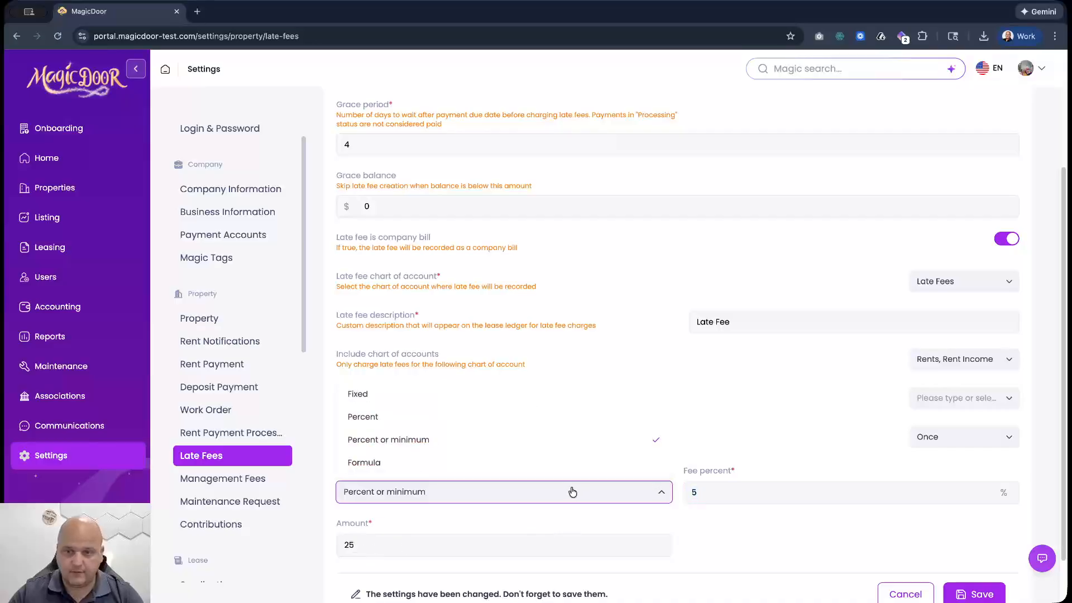
left_click(489, 463)
scroll(602, 404, "down", 6)
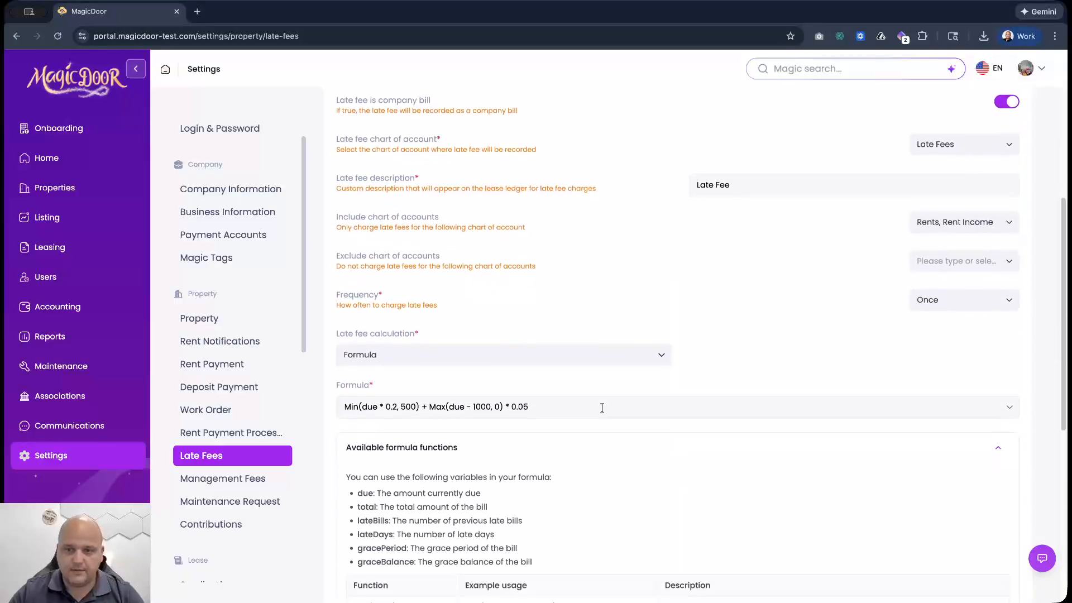
scroll(486, 282, "up", 2)
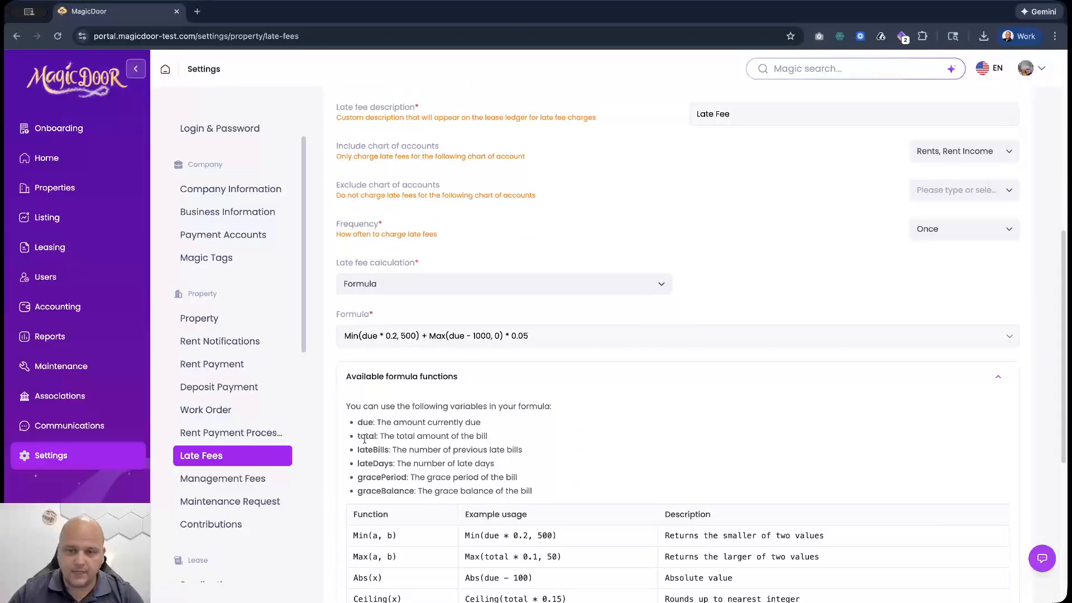
left_click_drag(368, 422, 431, 491)
left_click_drag(351, 335, 544, 383)
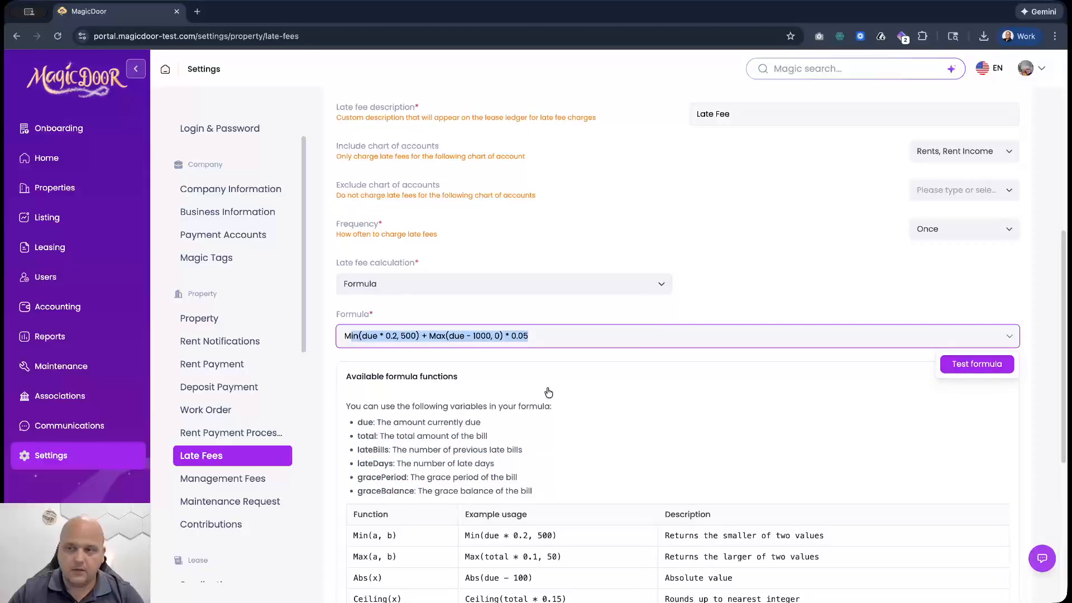
scroll(546, 391, "up", 2)
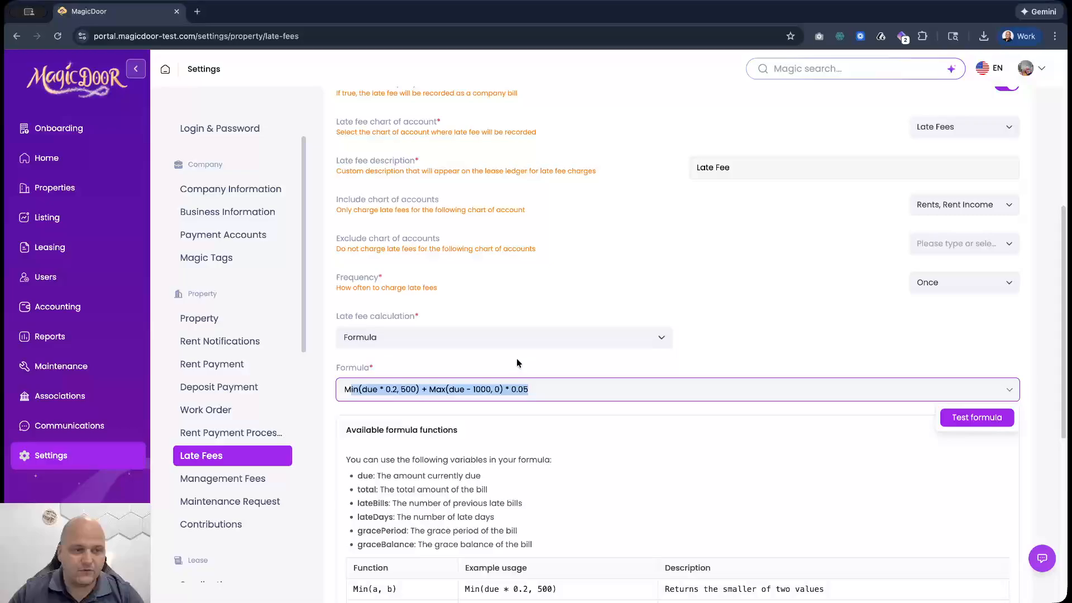
scroll(519, 363, "up", 1)
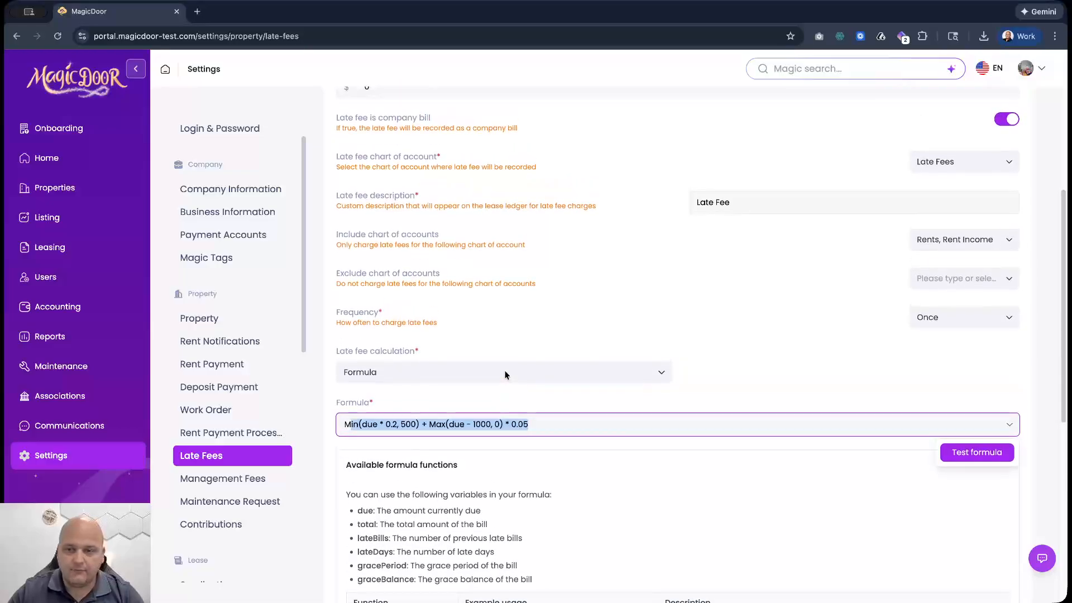
left_click(539, 433)
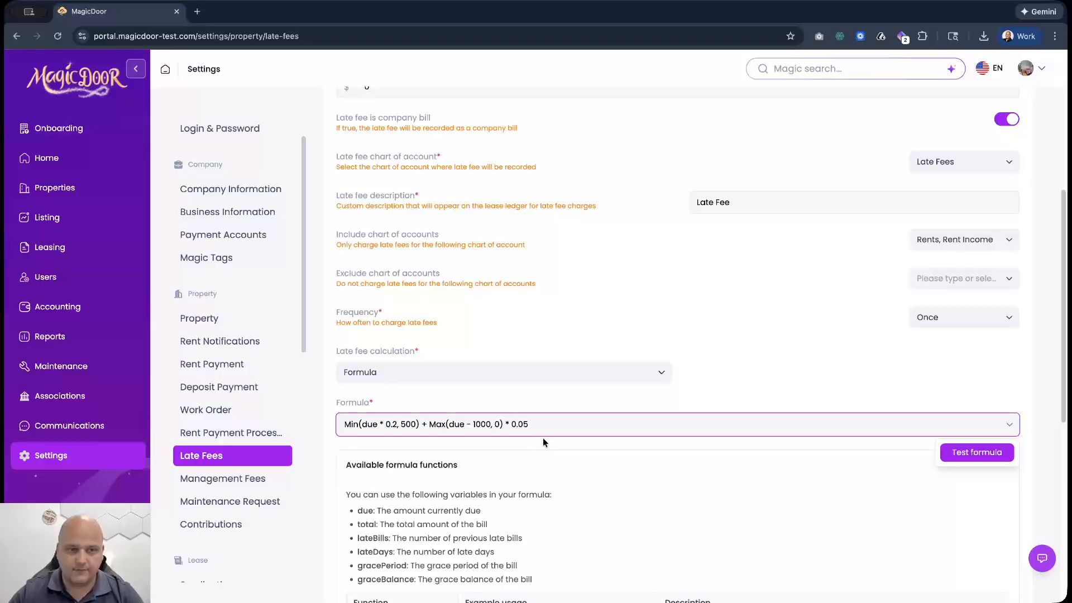
- Save the late fee settings with the Formula calculation and confirm the save
scroll(607, 434, "up", 5)
scroll(607, 435, "down", 10)
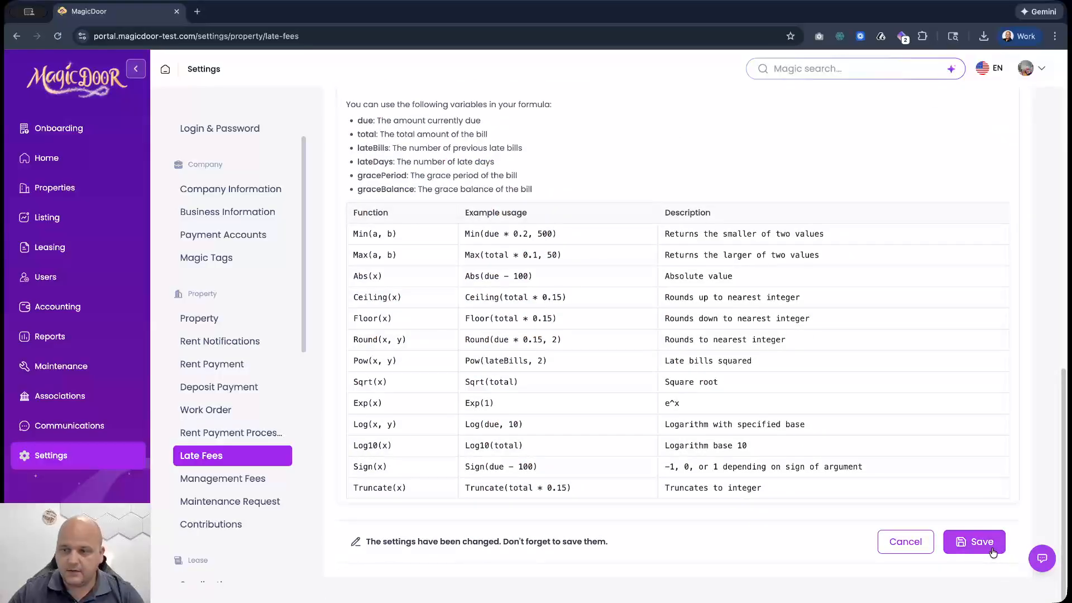
left_click(973, 541)
left_click(614, 360)
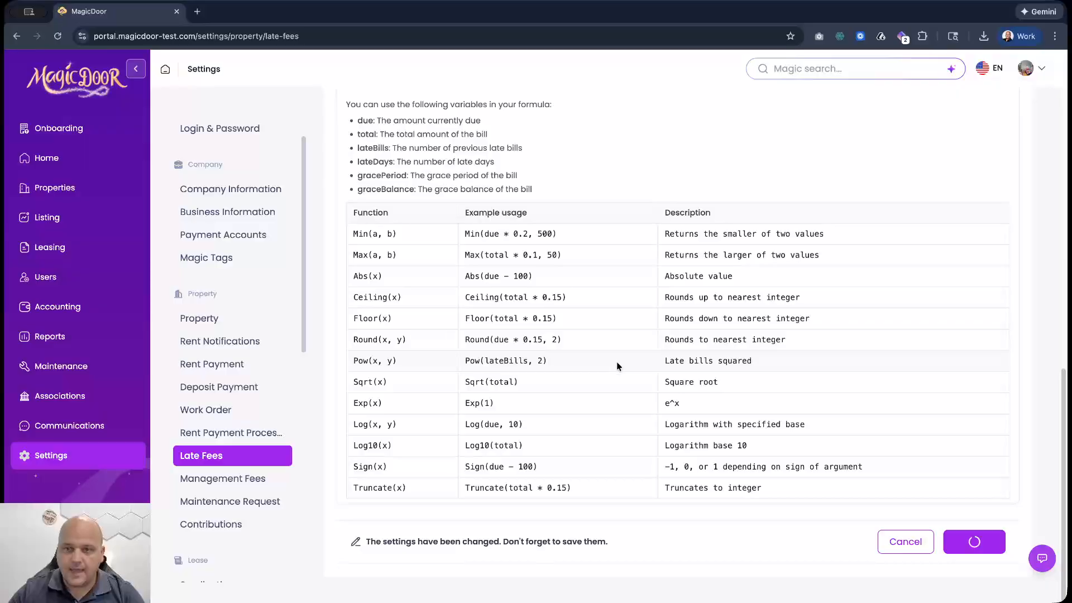
- Set the late fee calculation to Percent, save the settings and confirm
scroll(635, 370, "up", 10)
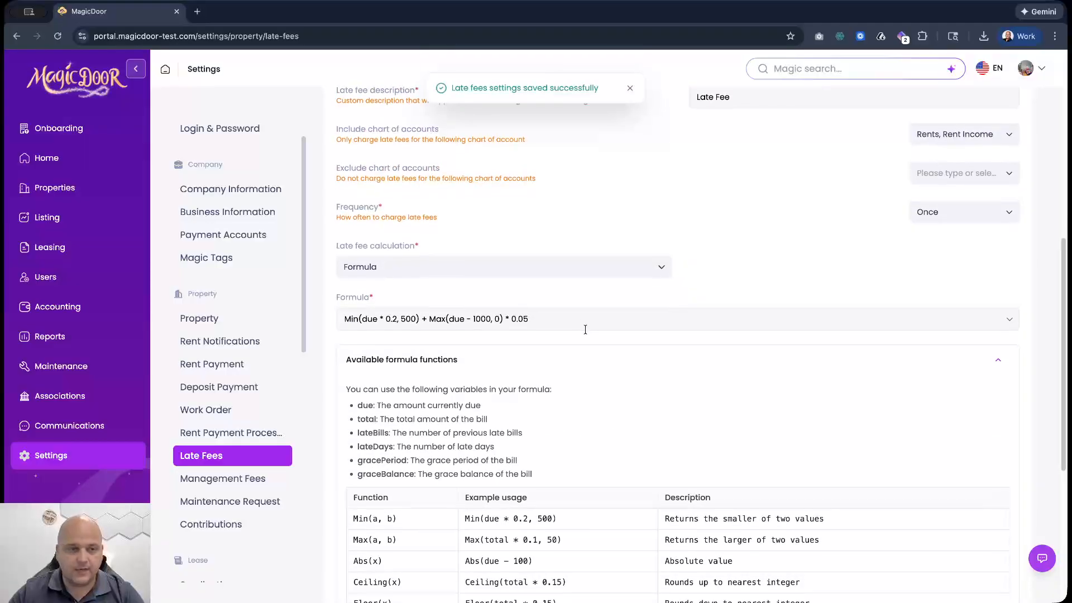
left_click(638, 401)
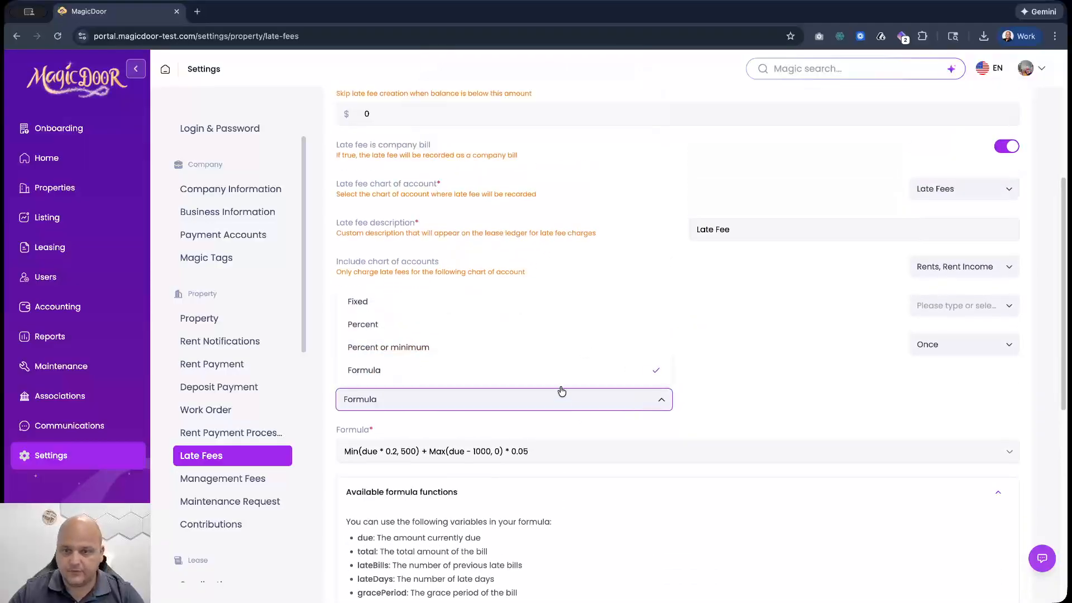
left_click(553, 325)
left_click(976, 552)
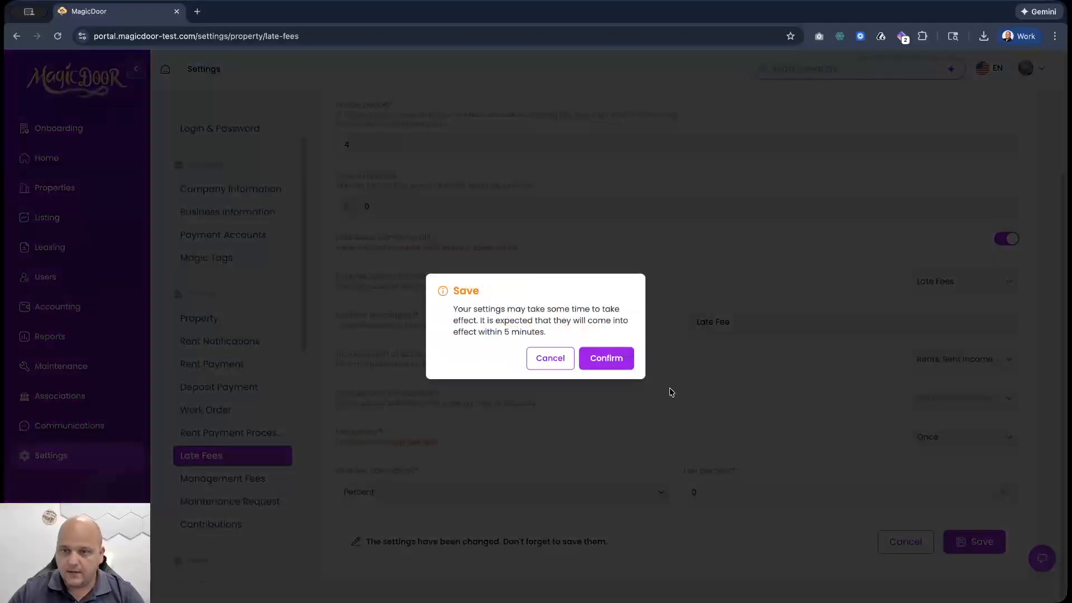
left_click(605, 359)
- Set the general late fee percent to 5, save the settings and confirm
left_click(684, 501)
key("BackSpace")
type("5")
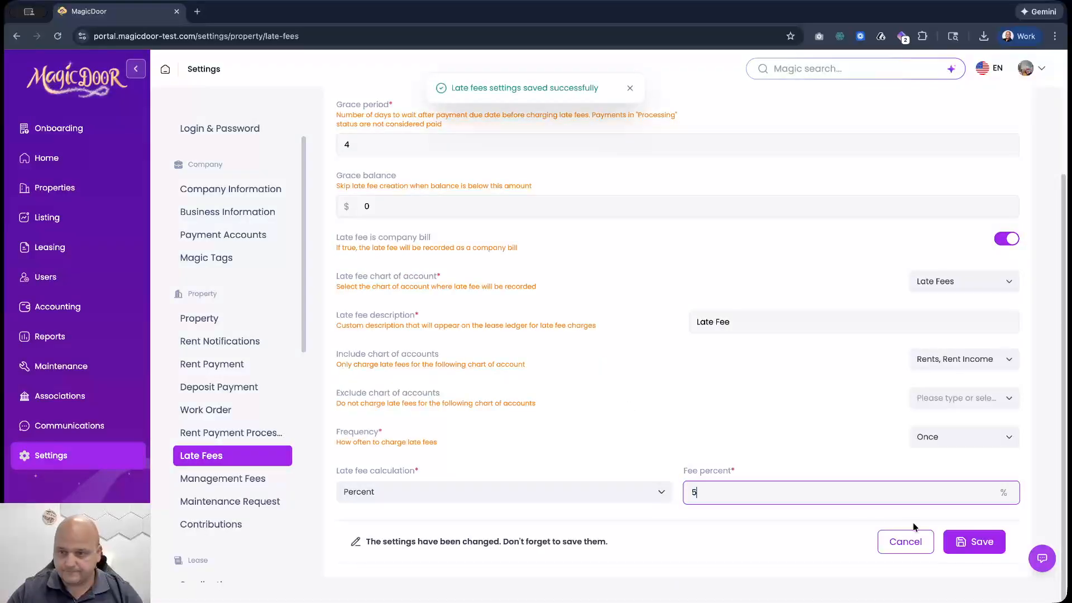
left_click(974, 542)
left_click(599, 360)
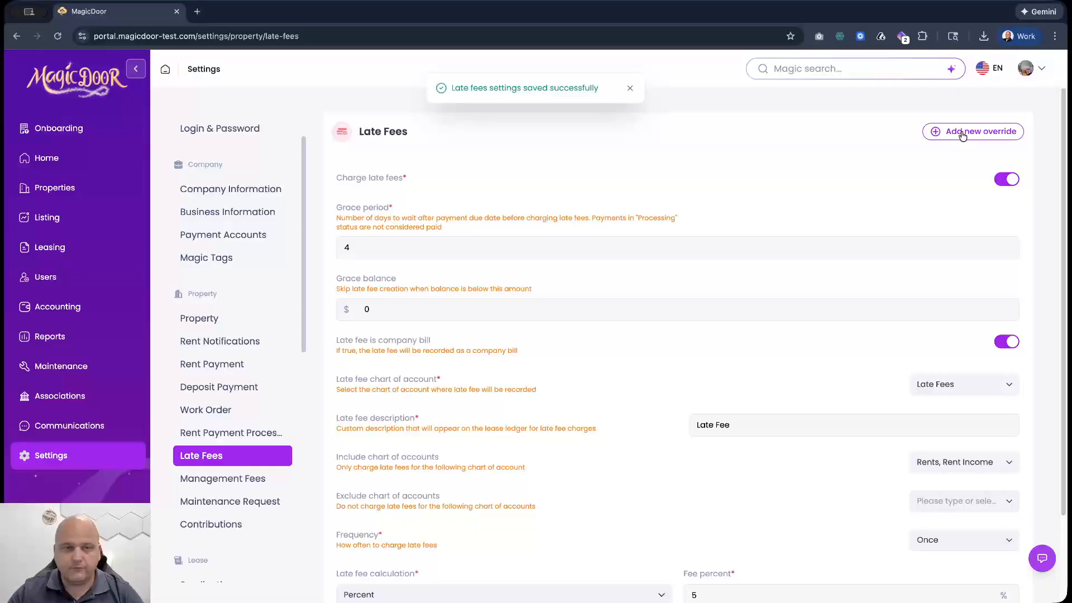
- Add a new late fee override for the second property listed in the Hogwarts portfolio
left_click(962, 134)
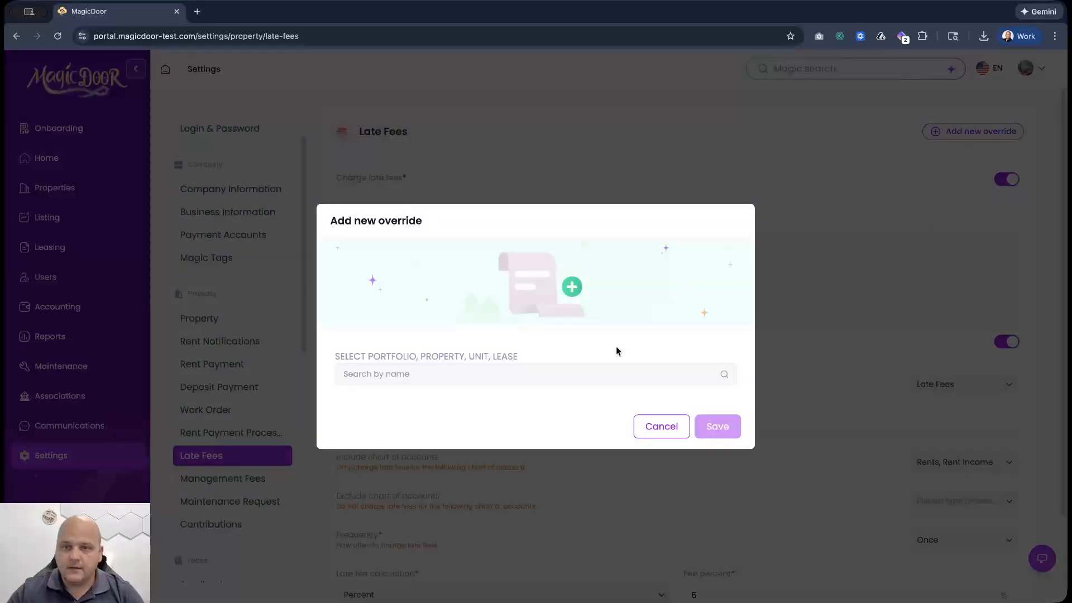
left_click(564, 384)
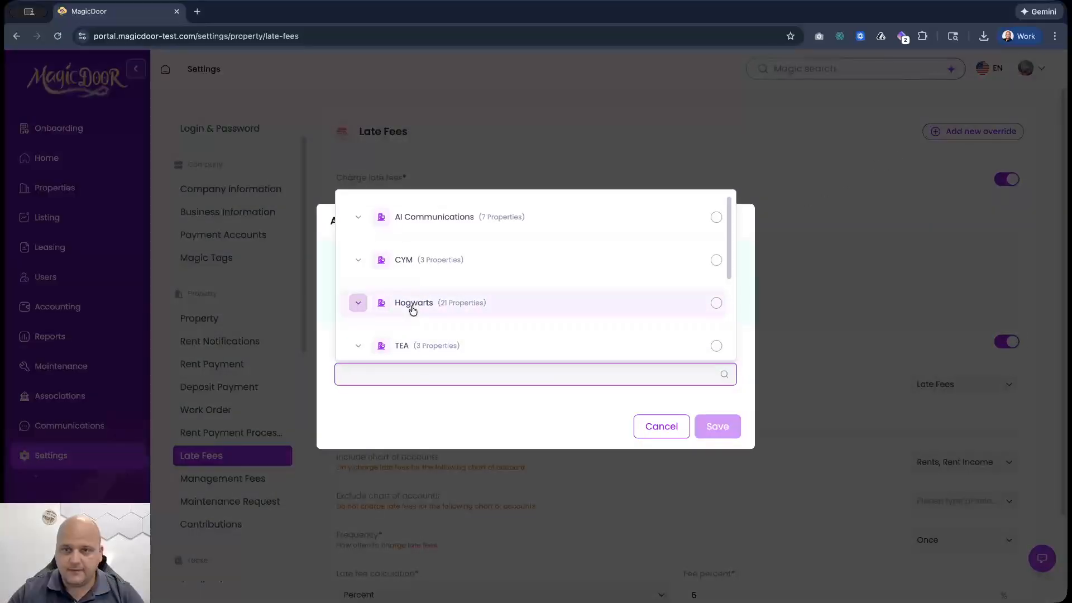
scroll(407, 294, "down", 3)
scroll(406, 295, "up", 2)
left_click(358, 241)
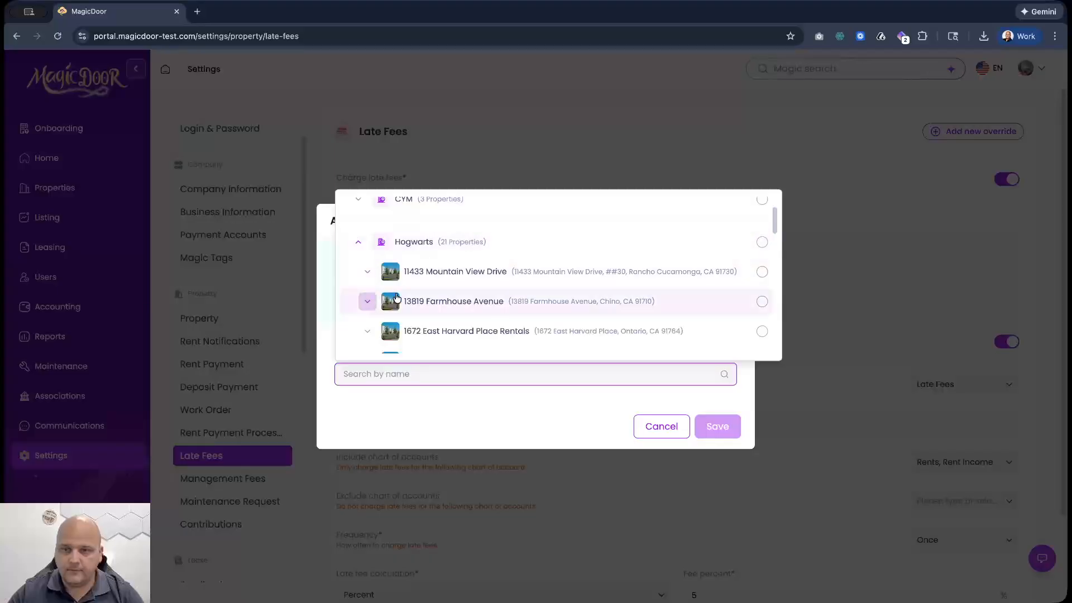
scroll(380, 290, "down", 1)
left_click(433, 279)
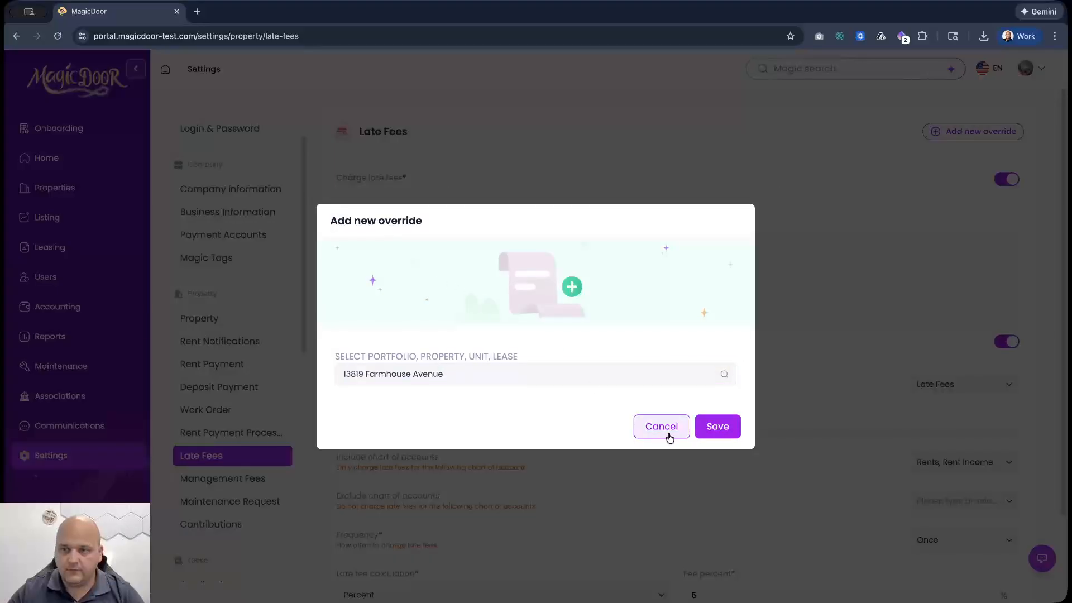
left_click(709, 427)
- Expand the new Hogwarts property override, set its fee percent to 10, save it and confirm
scroll(676, 442, "down", 4)
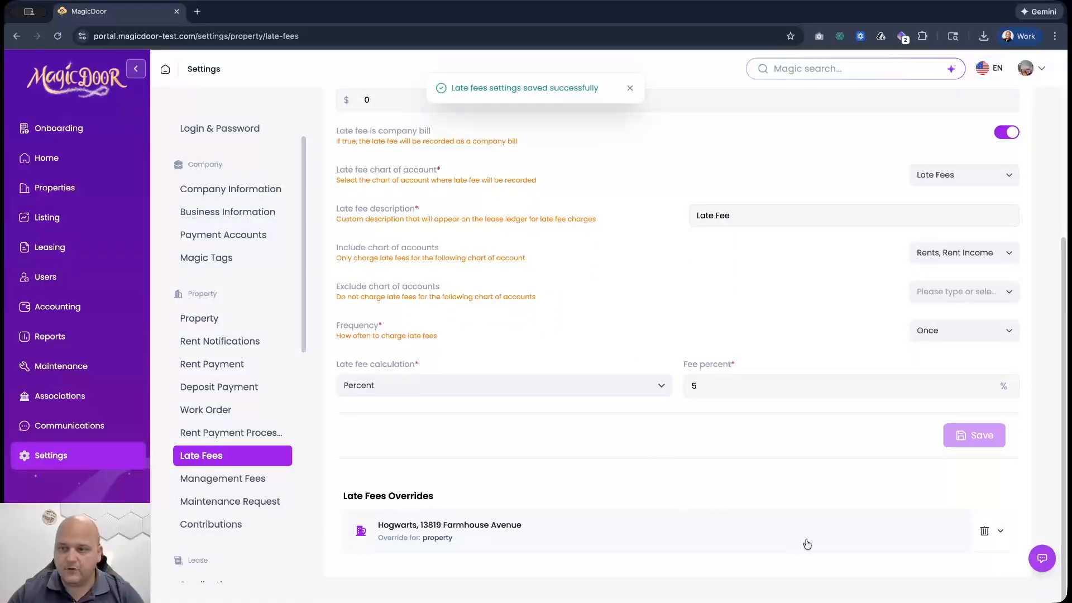
scroll(739, 501, "down", 5)
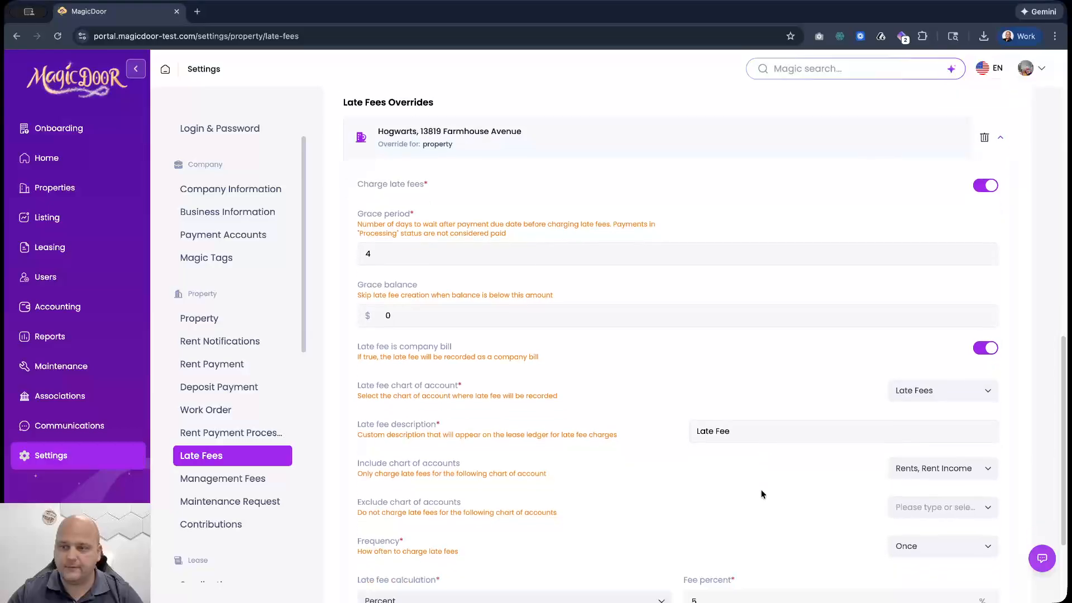
left_click_drag(719, 467, 667, 468)
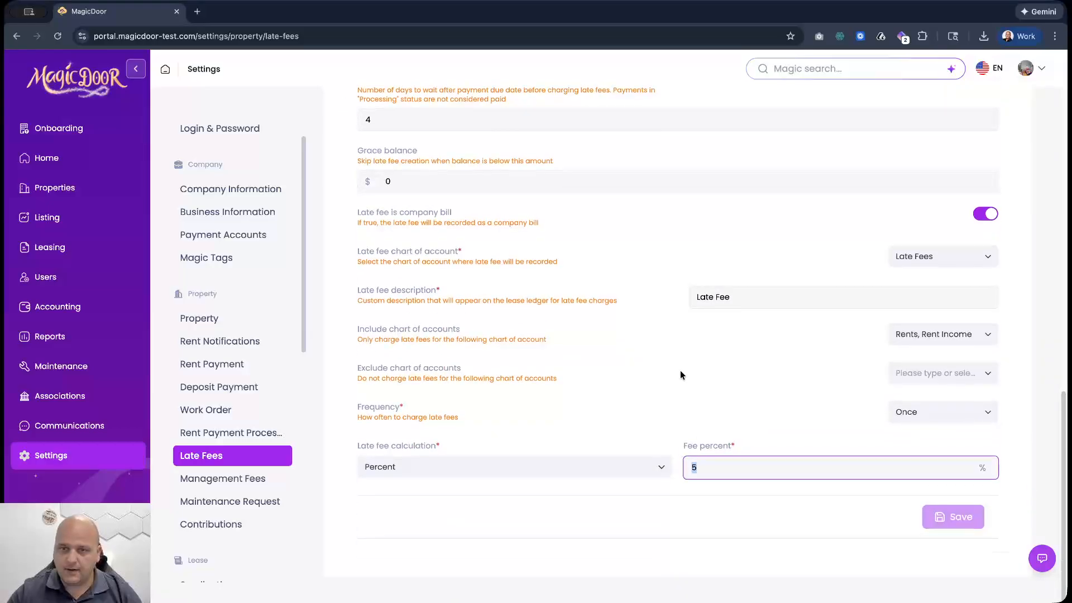
scroll(680, 370, "down", 5)
scroll(625, 182, "up", 6)
scroll(534, 467, "down", 4)
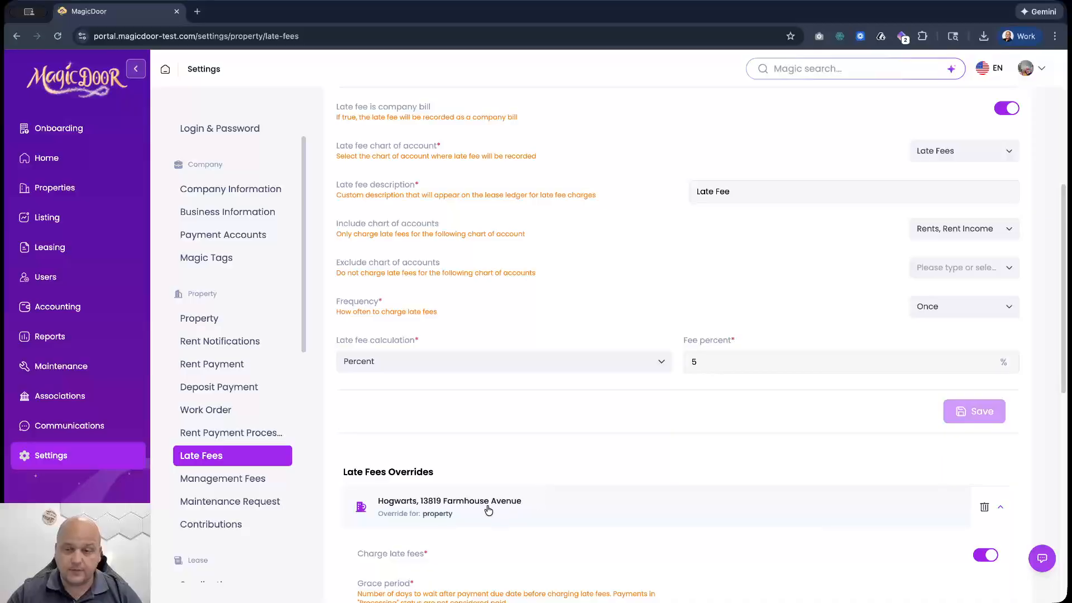
scroll(511, 411, "down", 7)
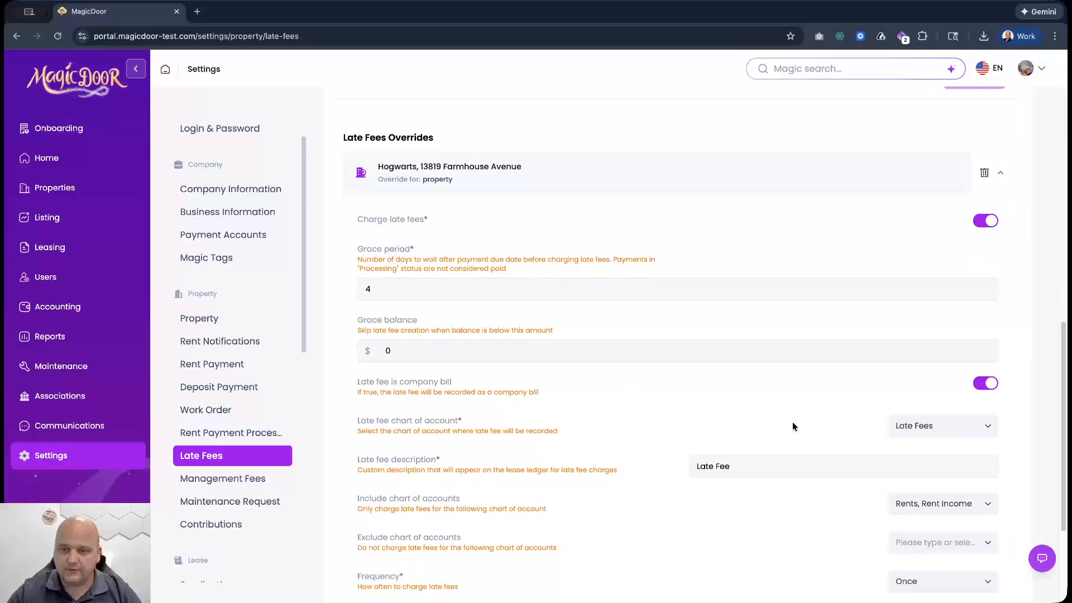
scroll(792, 426, "down", 4)
double_click(694, 467)
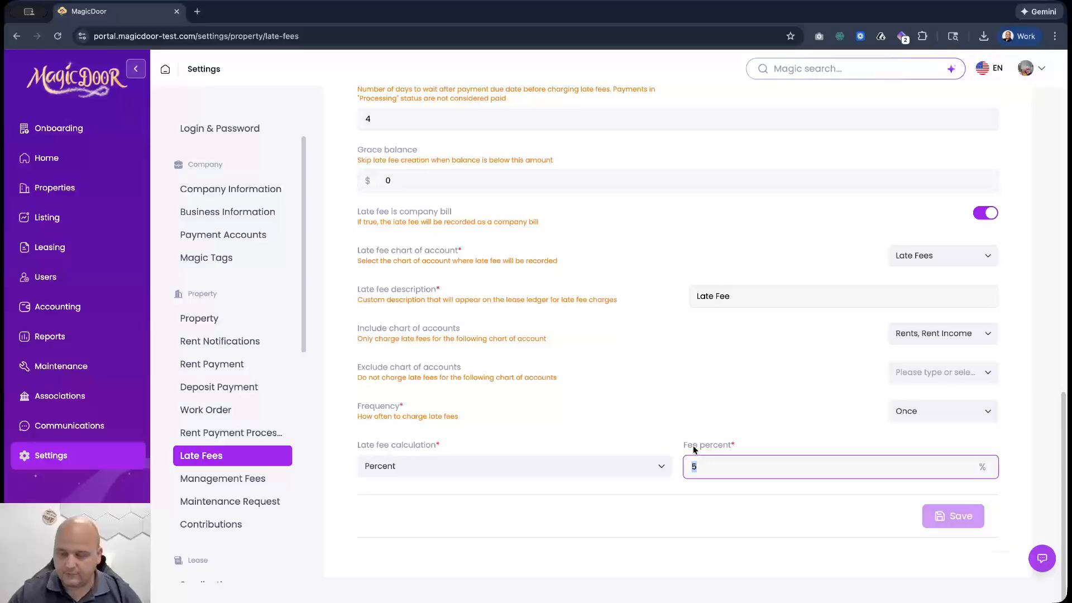
type("10")
left_click(955, 516)
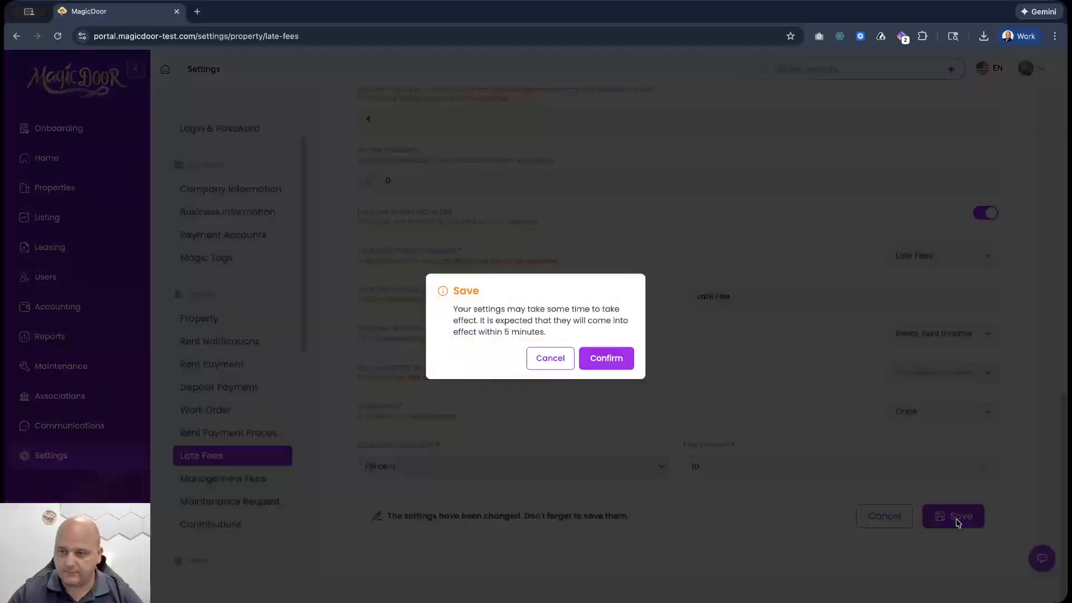
left_click(617, 360)
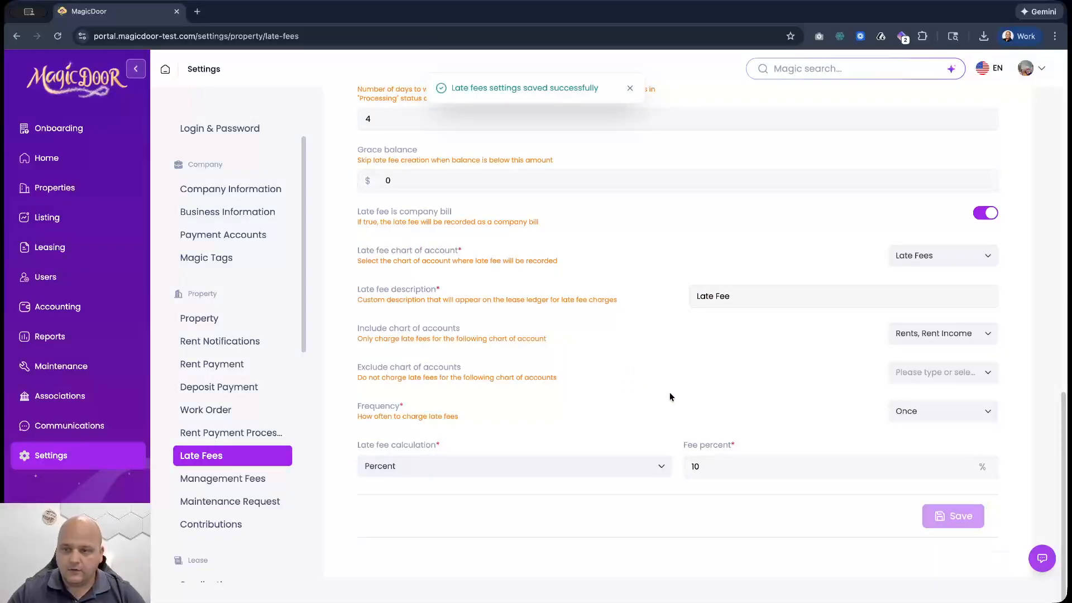
- Compare the general late fee settings with those of the Hogwarts property override
scroll(669, 391, "down", 10)
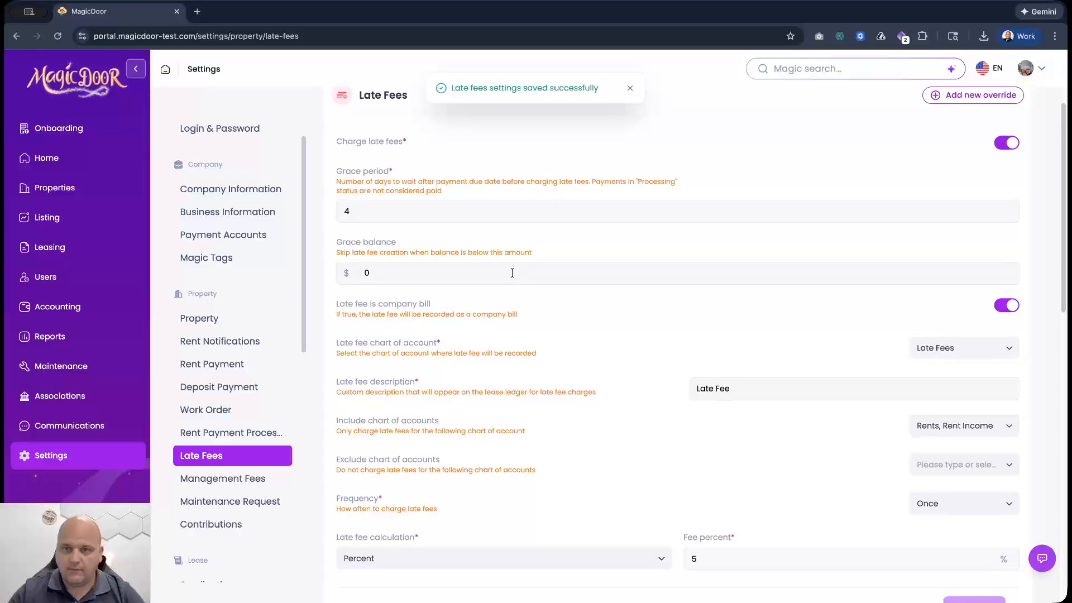
scroll(519, 379, "down", 5)
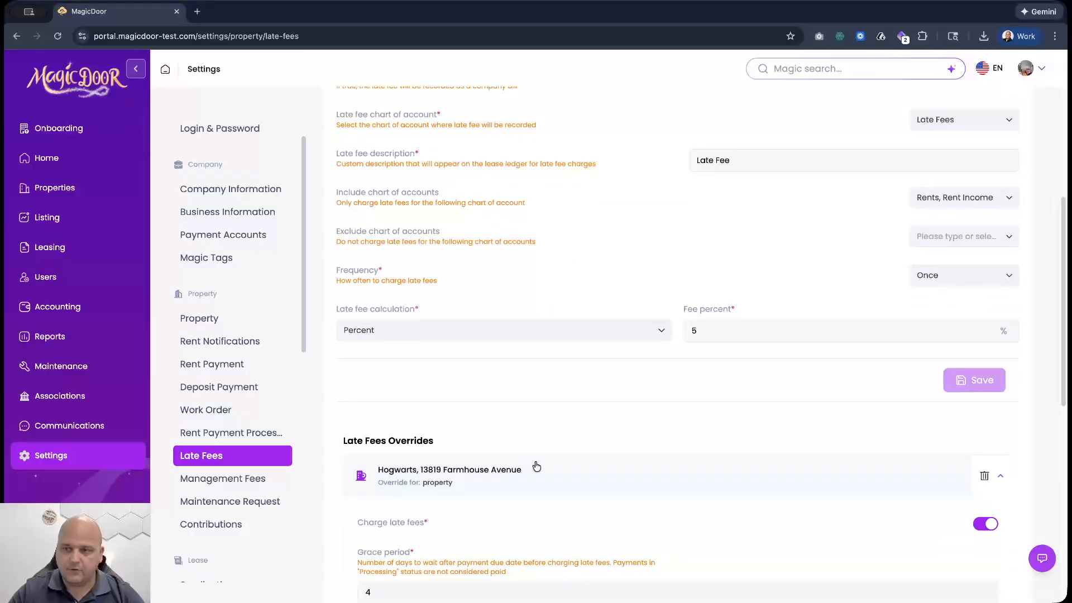
scroll(552, 448, "down", 2)
scroll(551, 449, "down", 2)
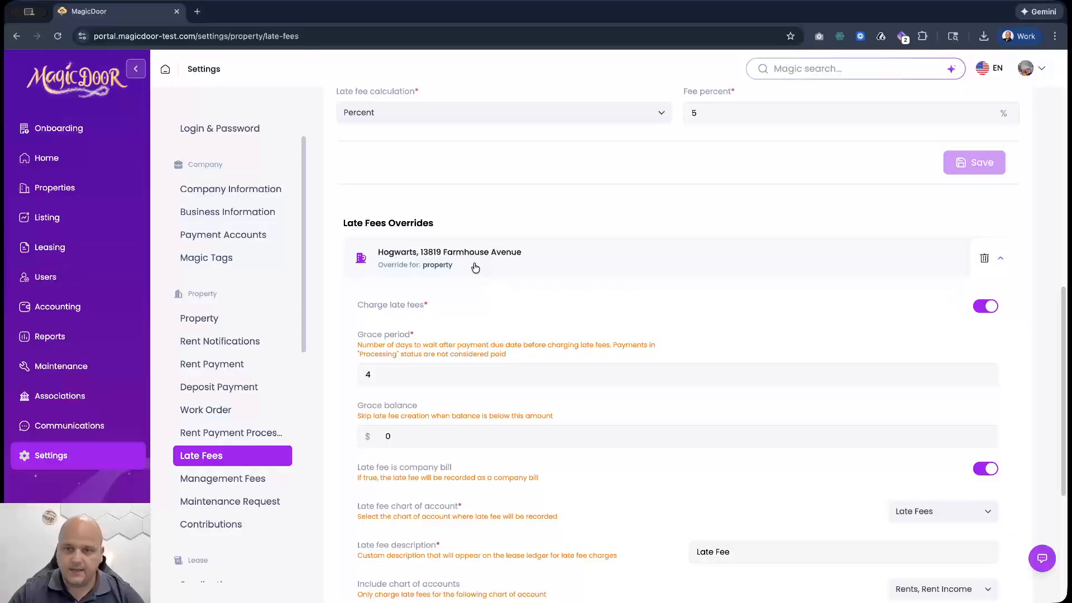
scroll(777, 495, "down", 5)
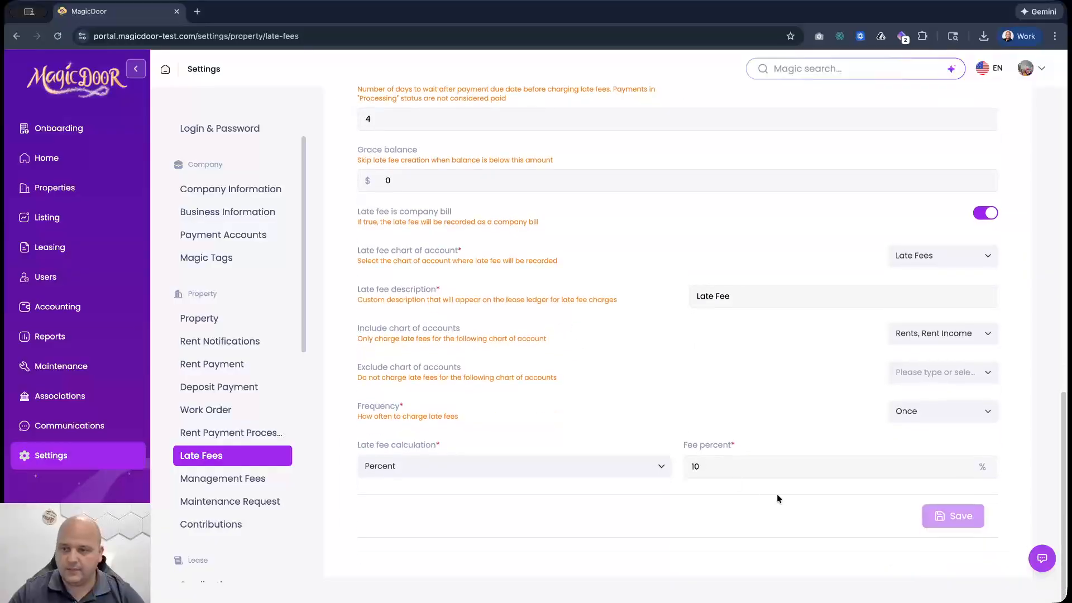